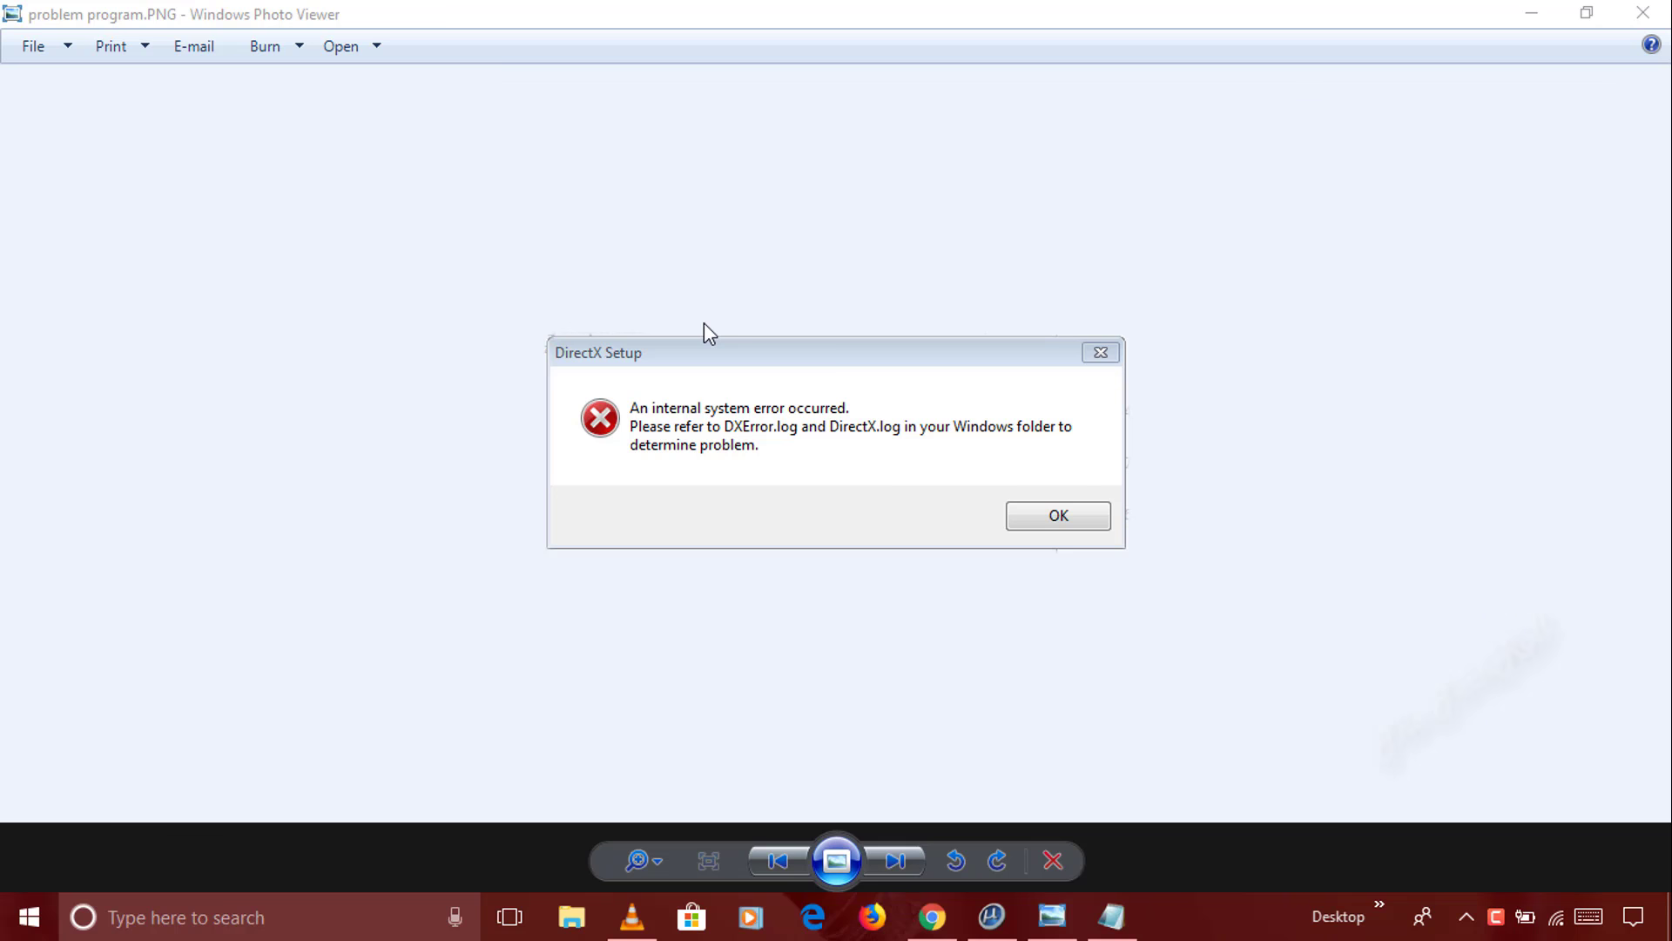
Launch regedit from the Run dialog (Win+R) to open the Registry Editor.
left_click(704, 323)
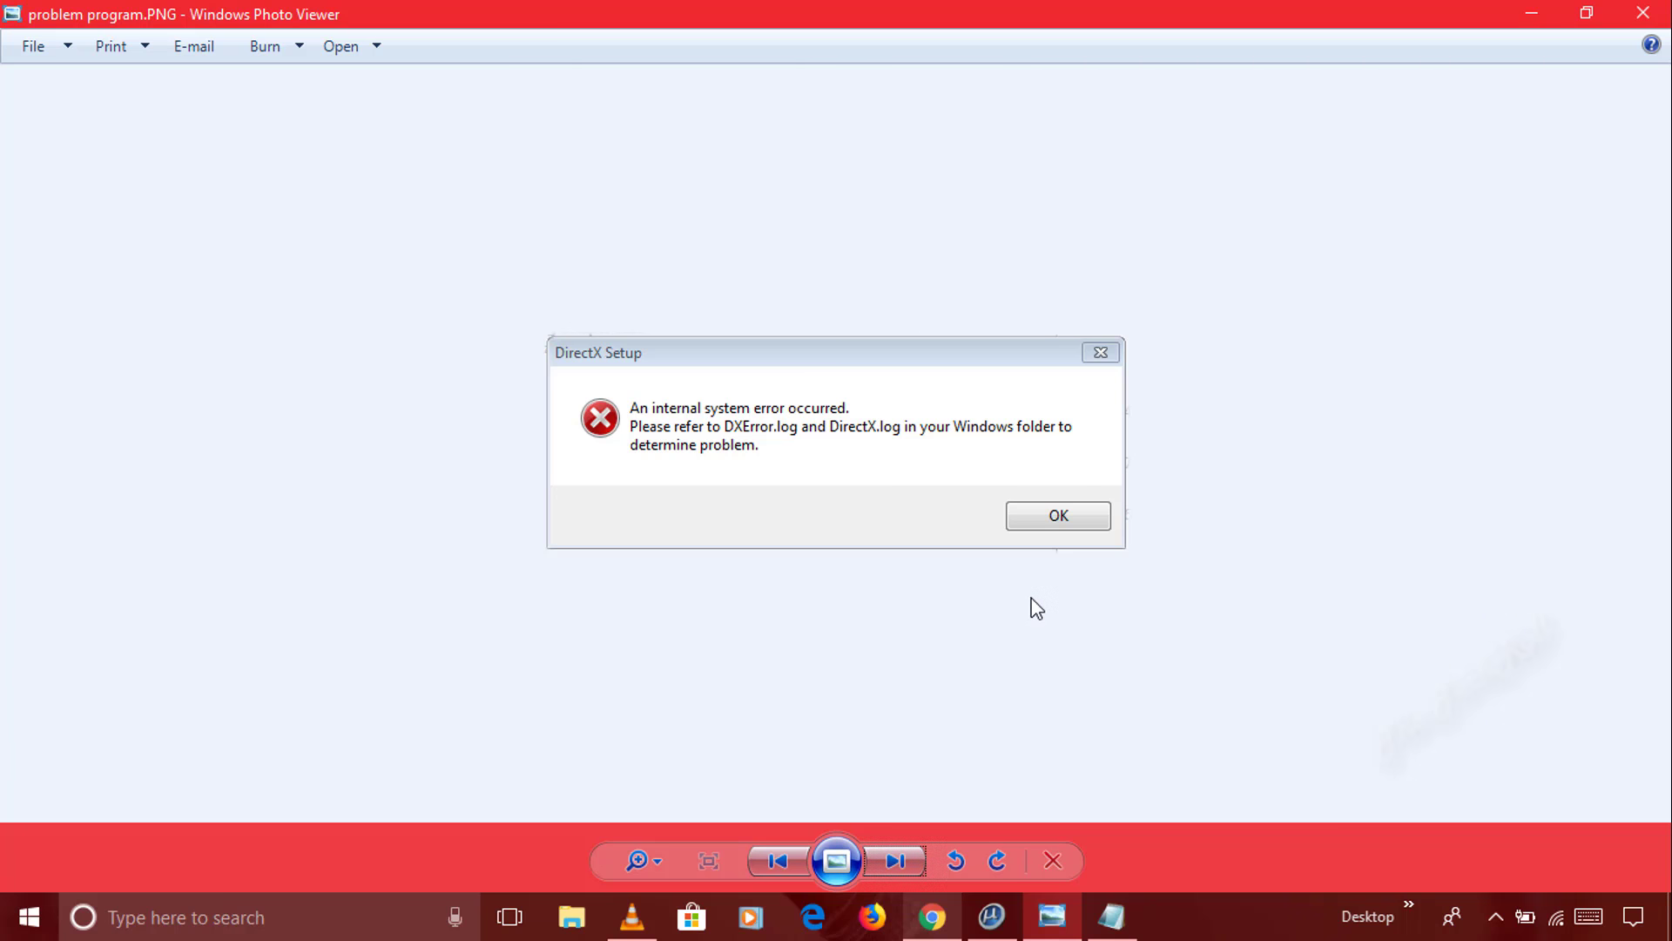
key("super+r")
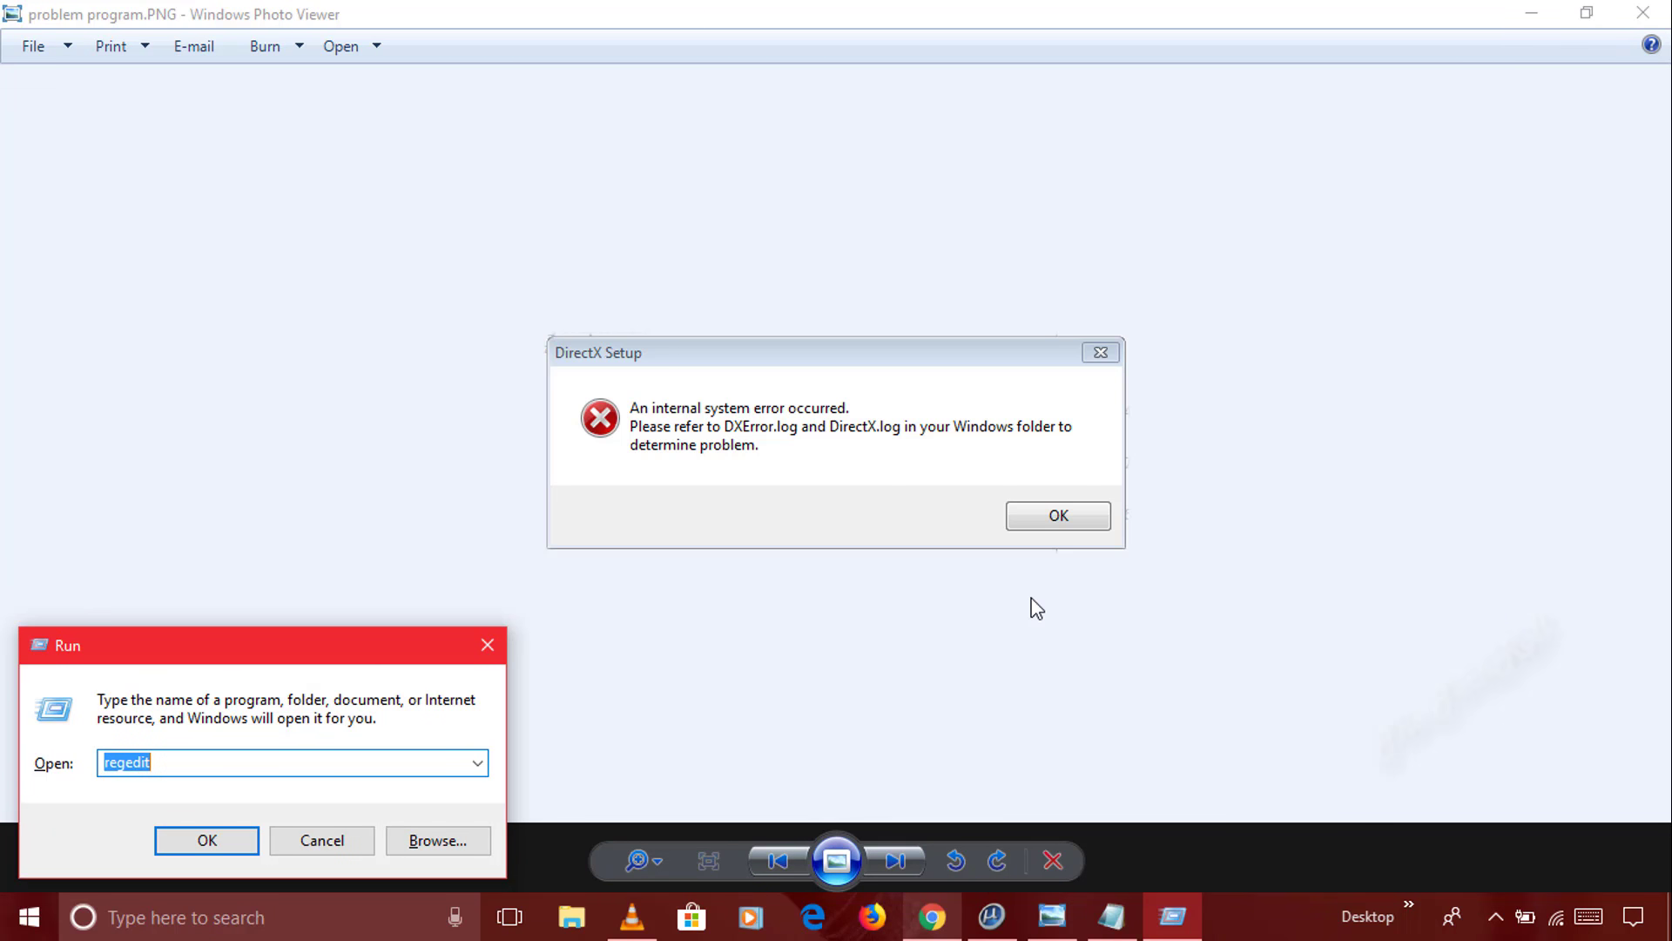
type("regedit")
key("Return")
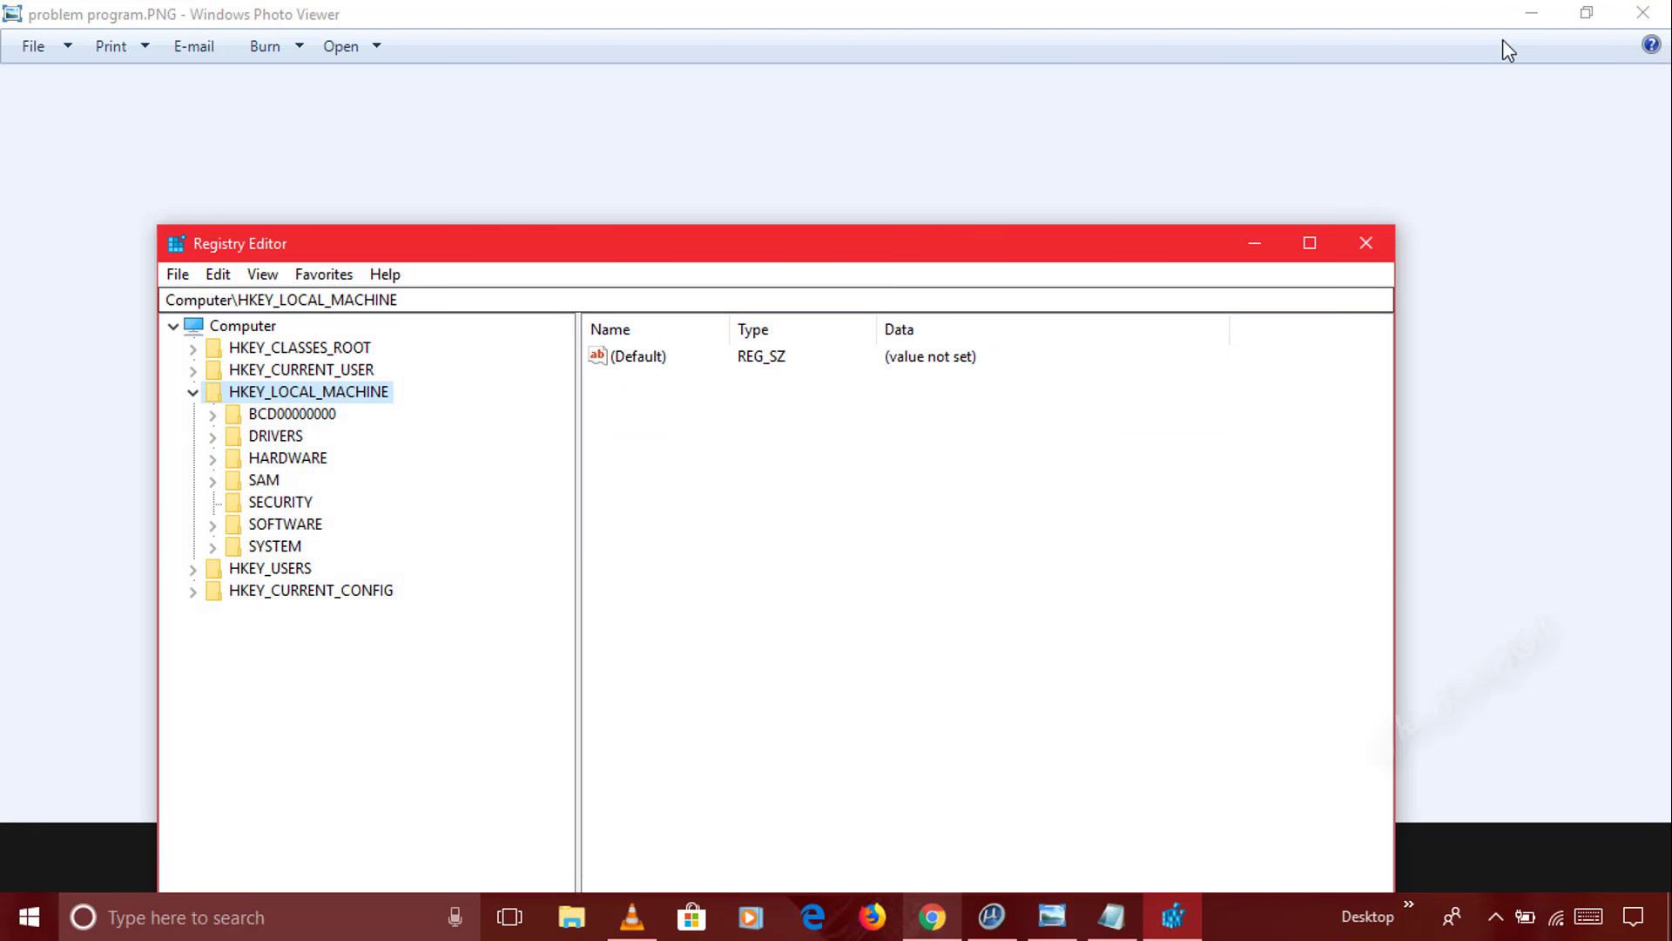
Minimize the error screenshot viewer and move Registry Editor to the upper left.
left_click(1524, 11)
left_click_drag(1116, 238, 1119, 63)
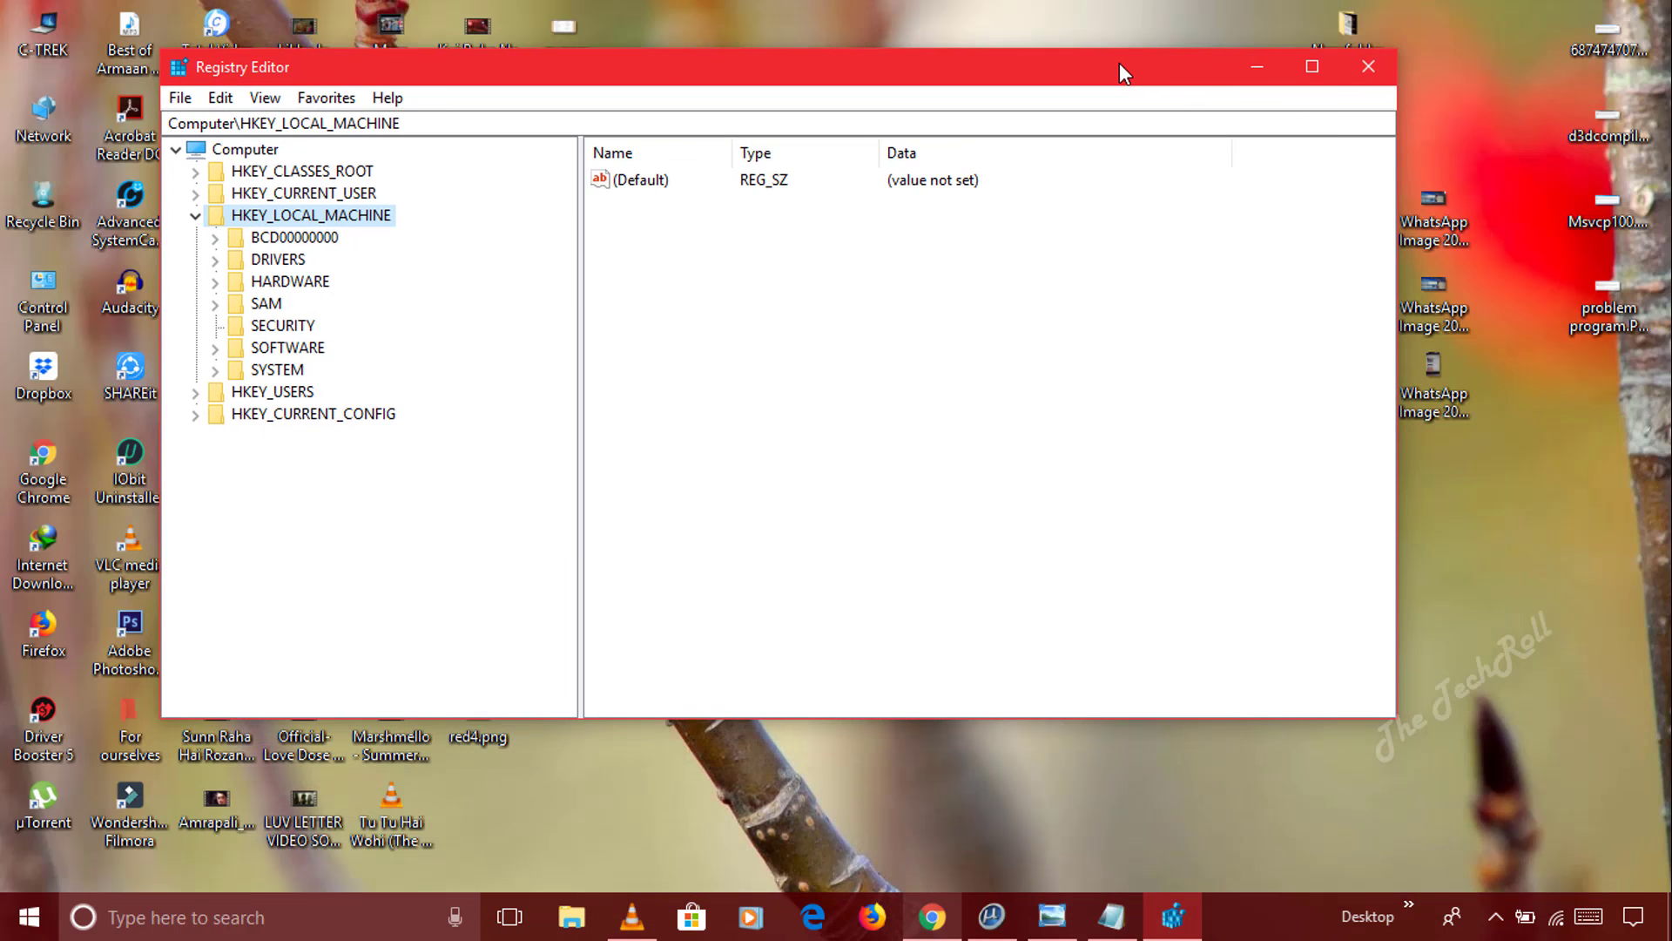
left_click_drag(1022, 80, 909, 77)
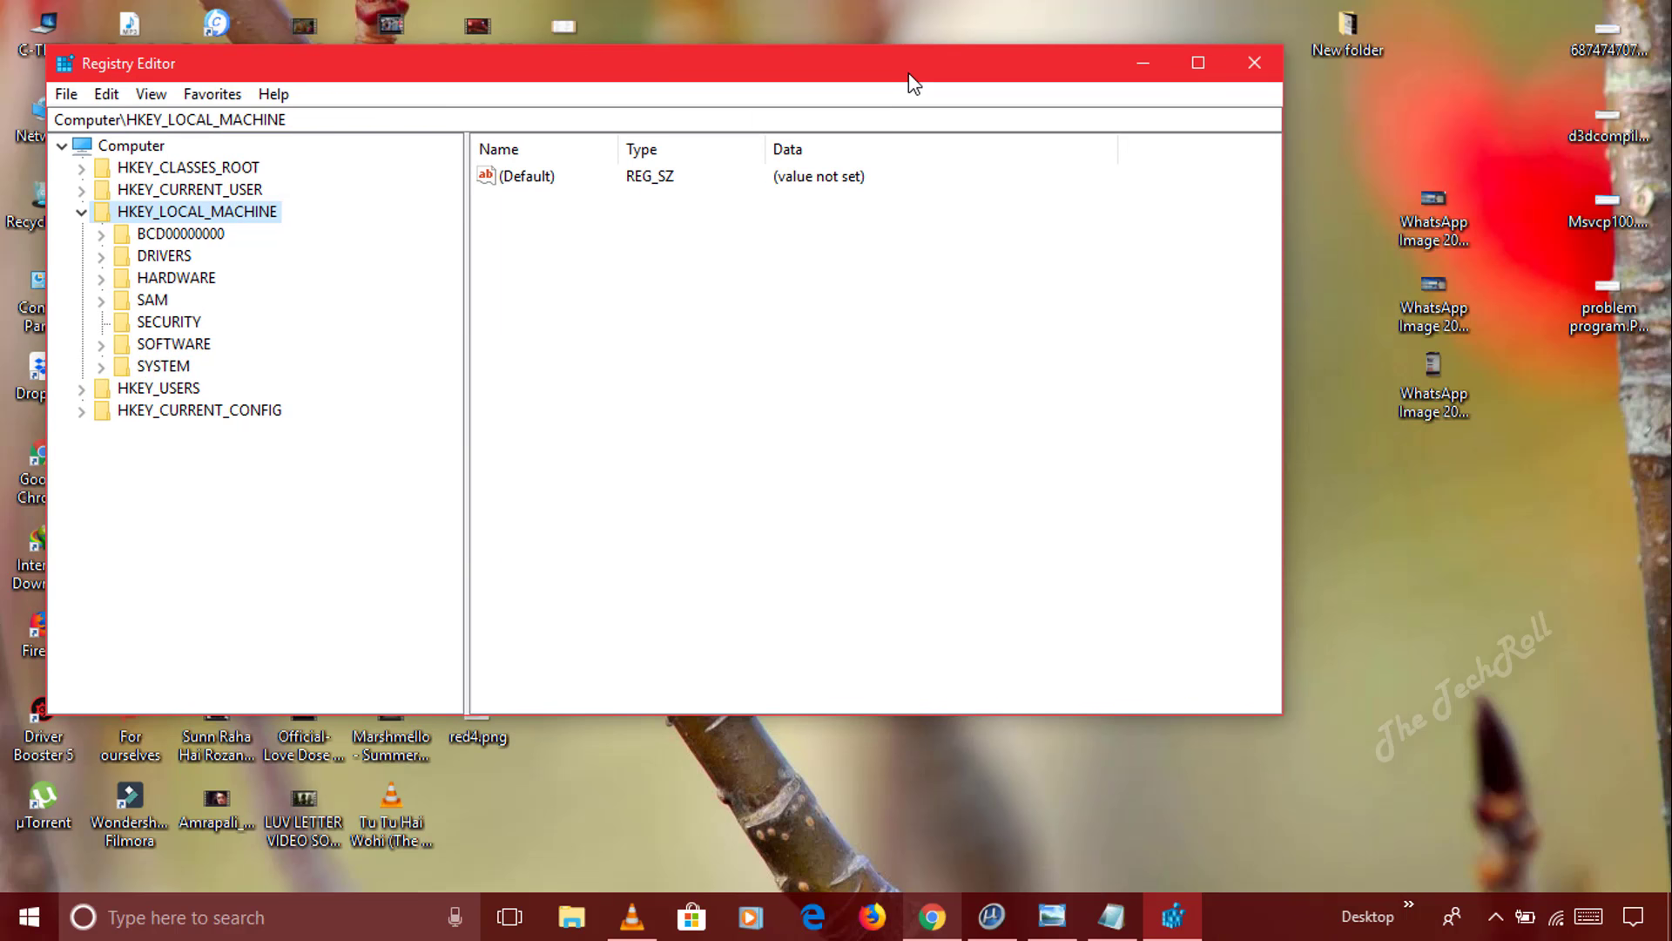
Expand HKEY_LOCAL_MACHINE\SOFTWARE\Microsoft and select the DirectX key to show its values.
left_click(87, 214)
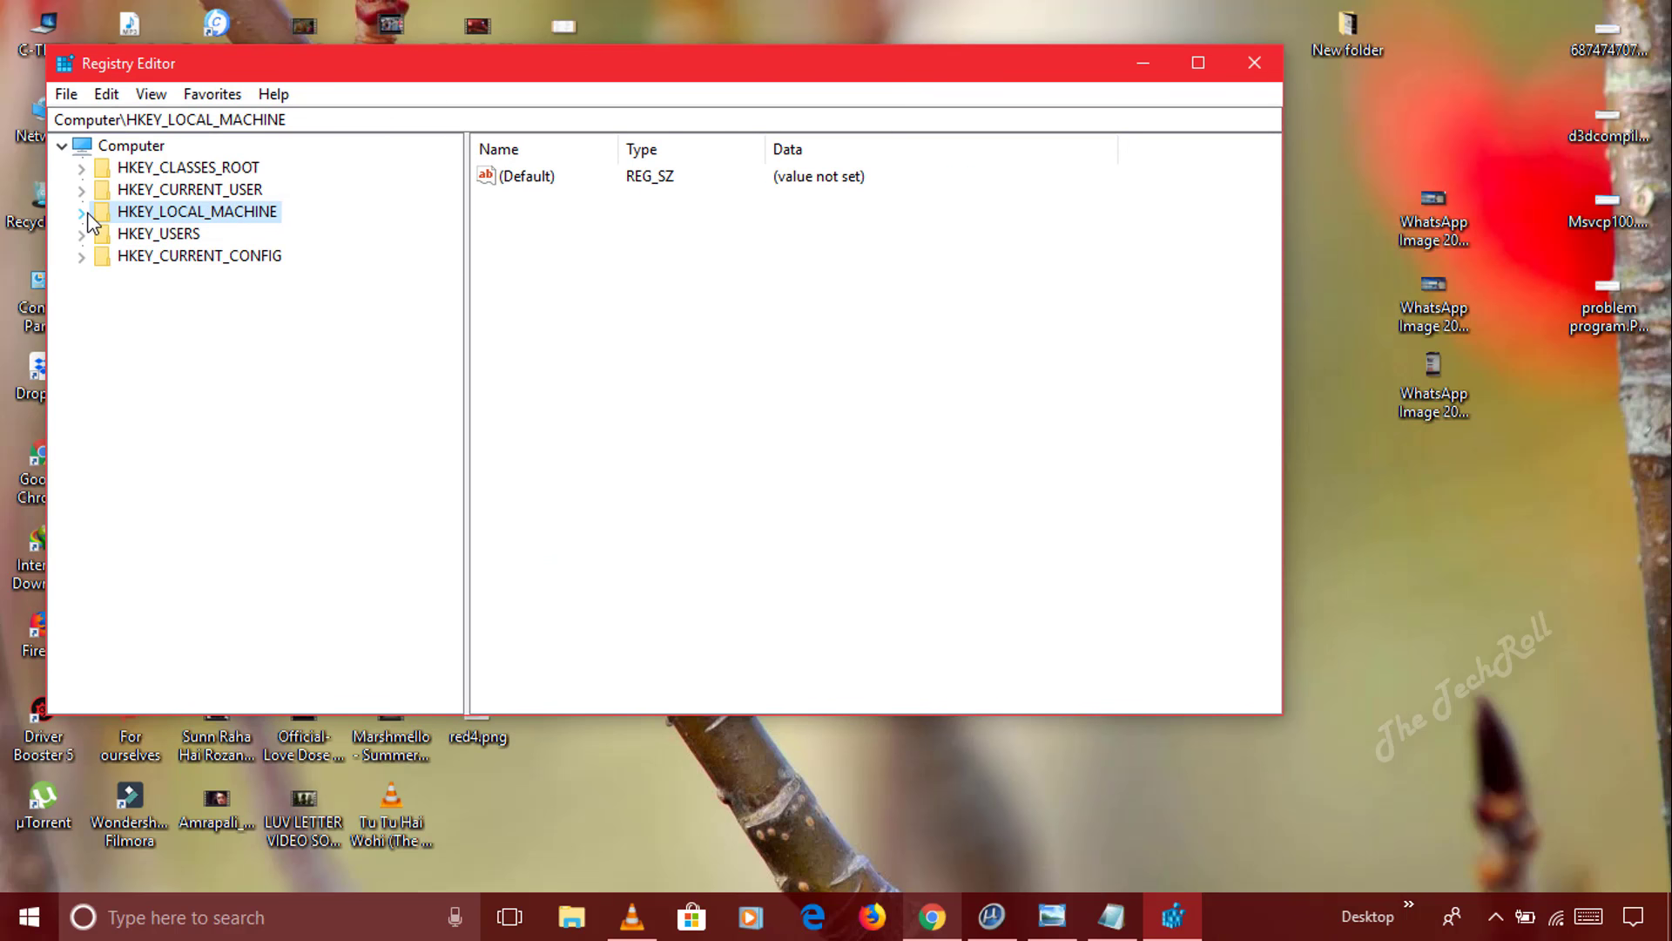
left_click(88, 215)
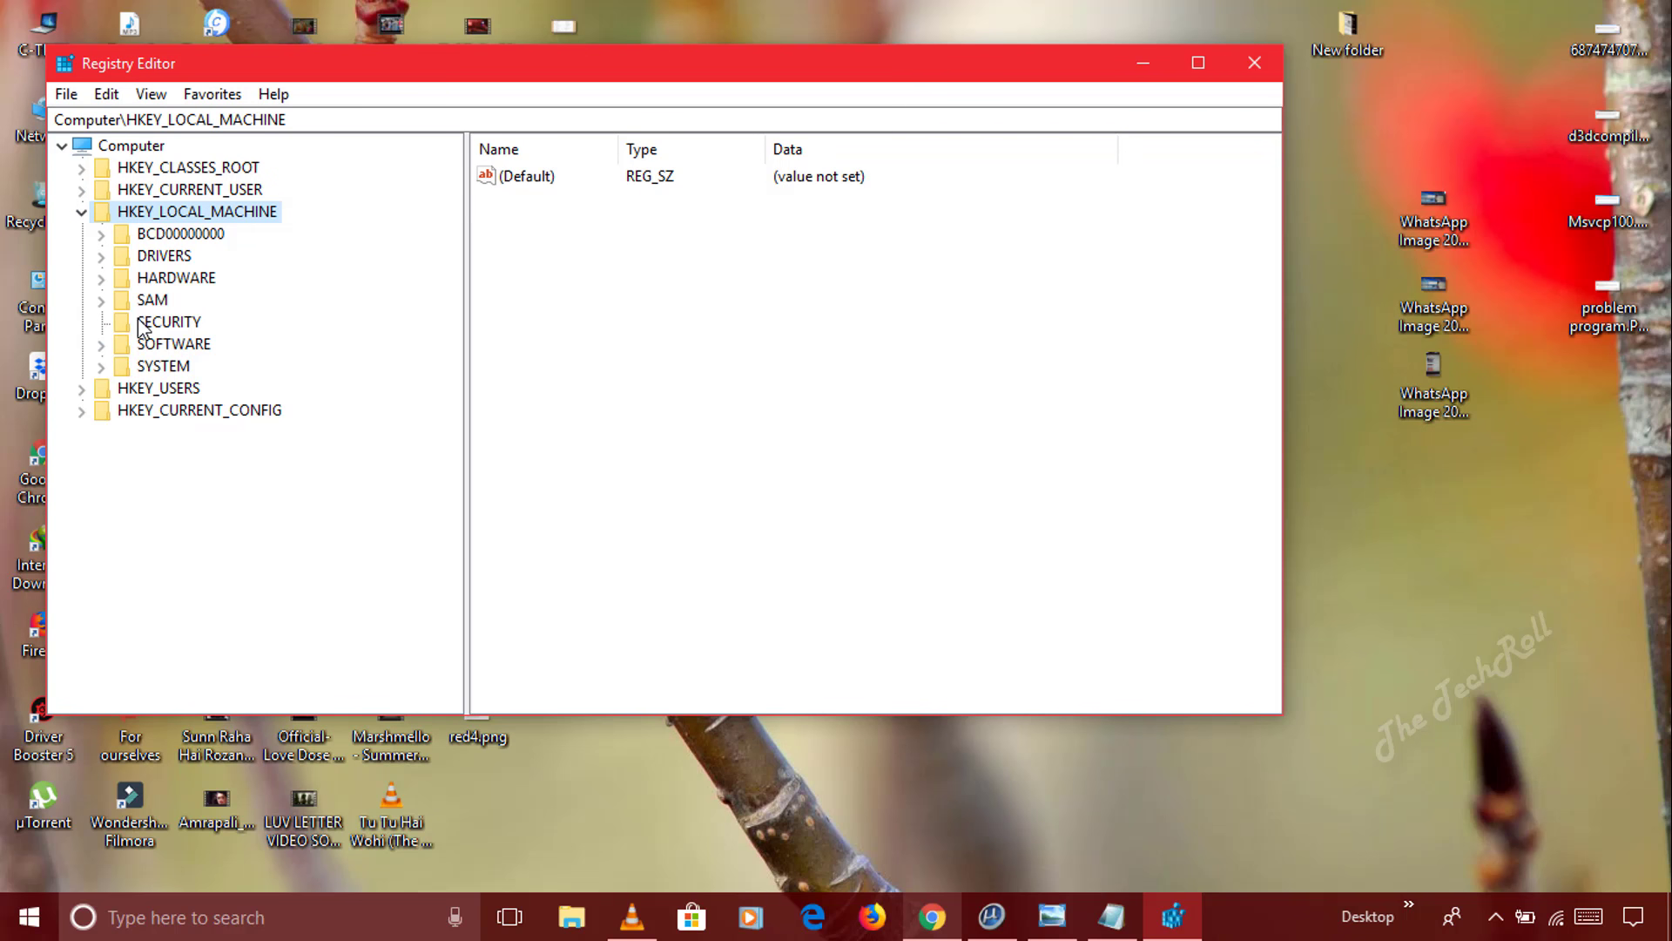
left_click(102, 346)
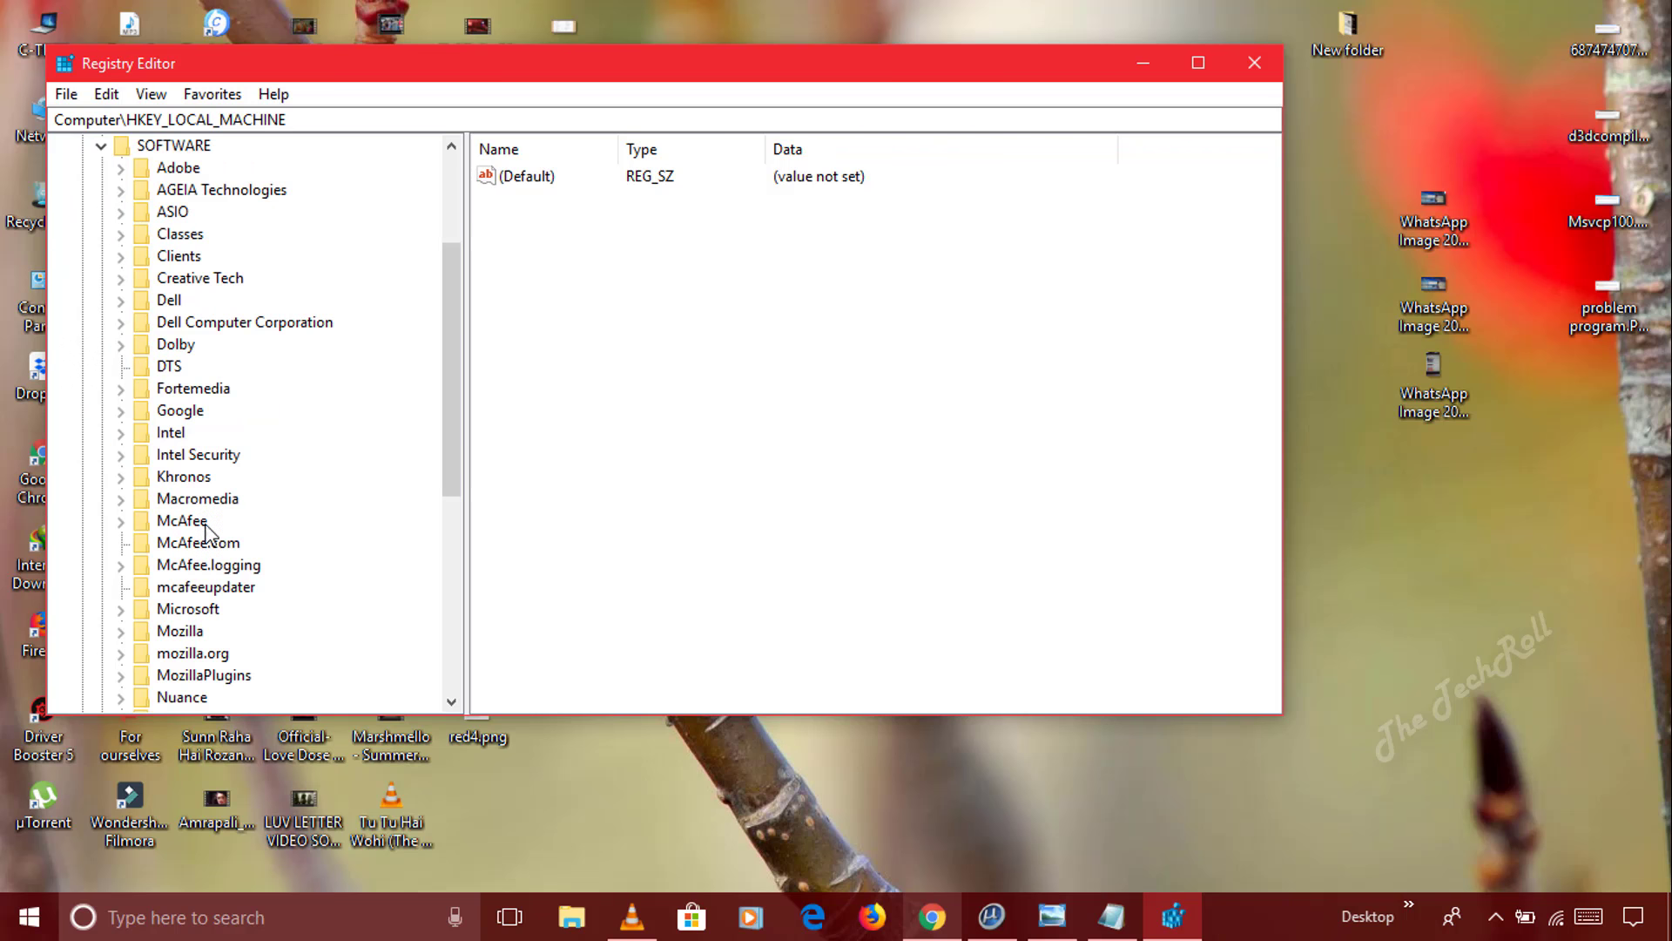
scroll(206, 527, "down", 2)
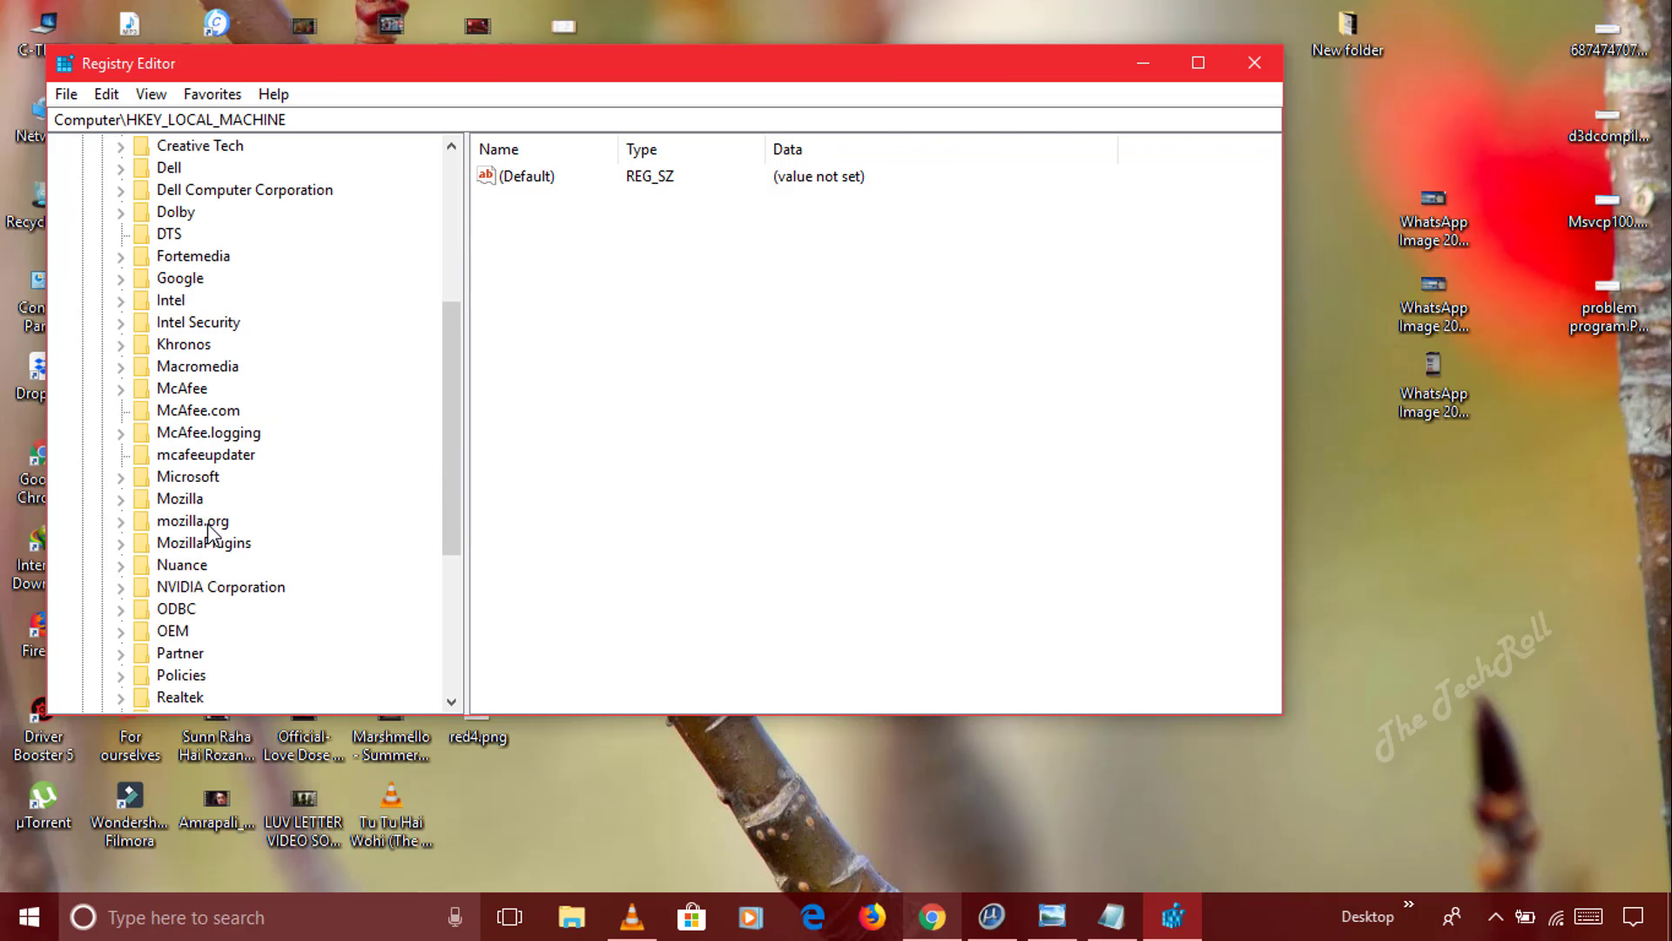
left_click(121, 477)
scroll(165, 477, "down", 3)
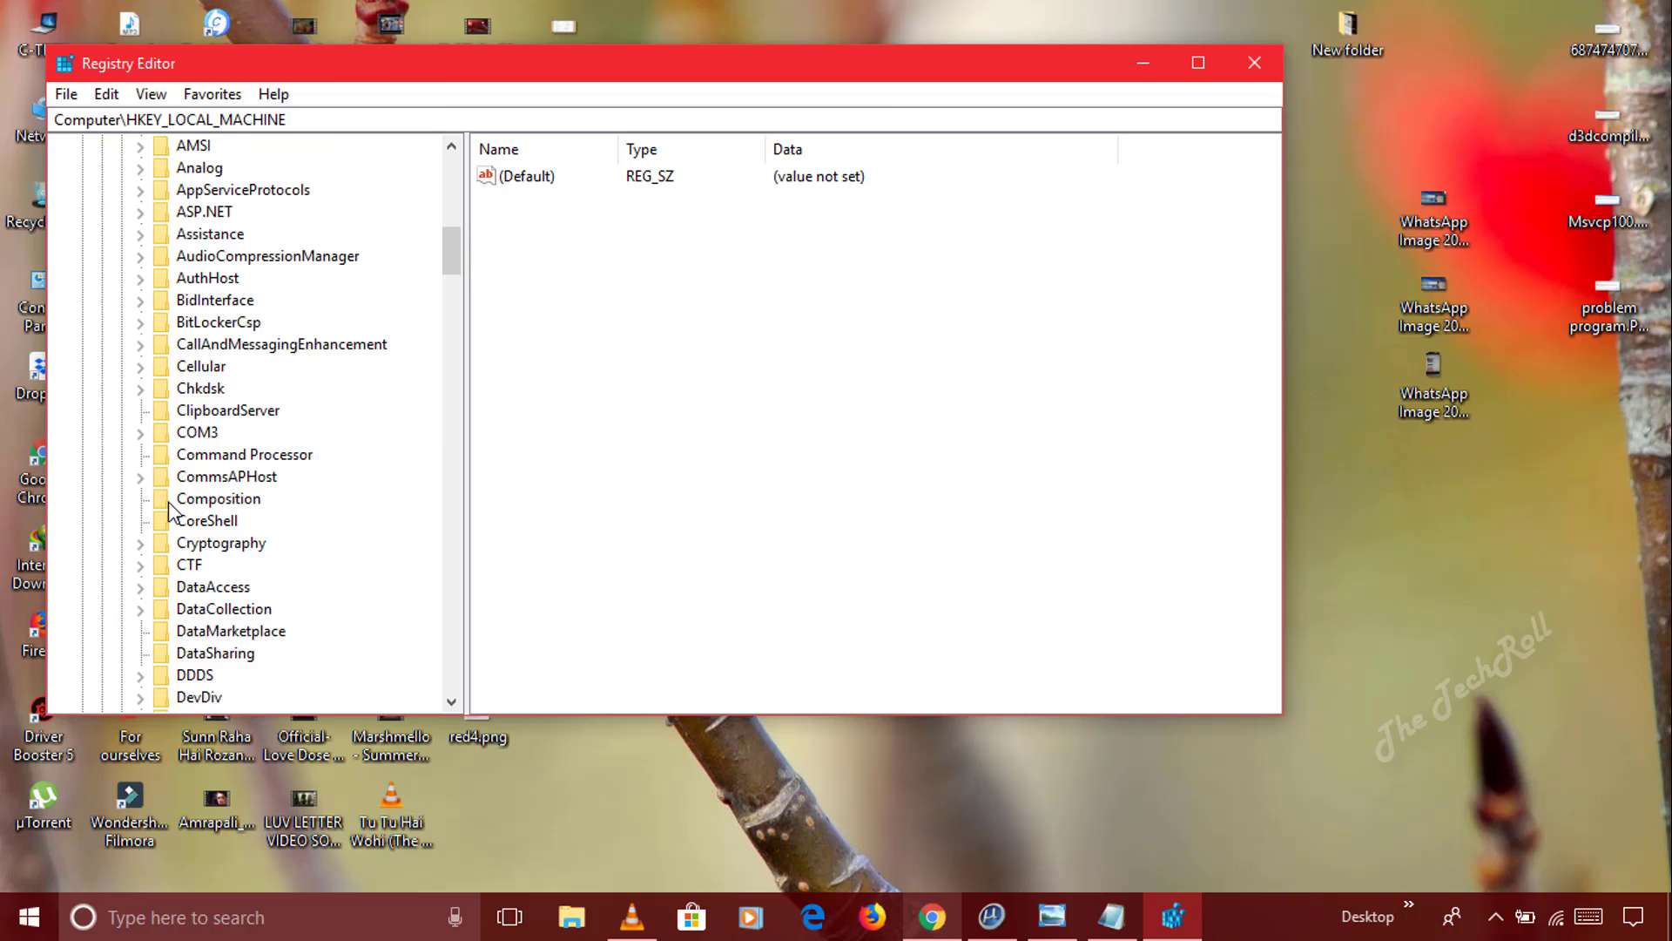
scroll(170, 510, "down", 3)
scroll(163, 492, "down", 2)
scroll(209, 522, "down", 1)
scroll(233, 474, "down", 2)
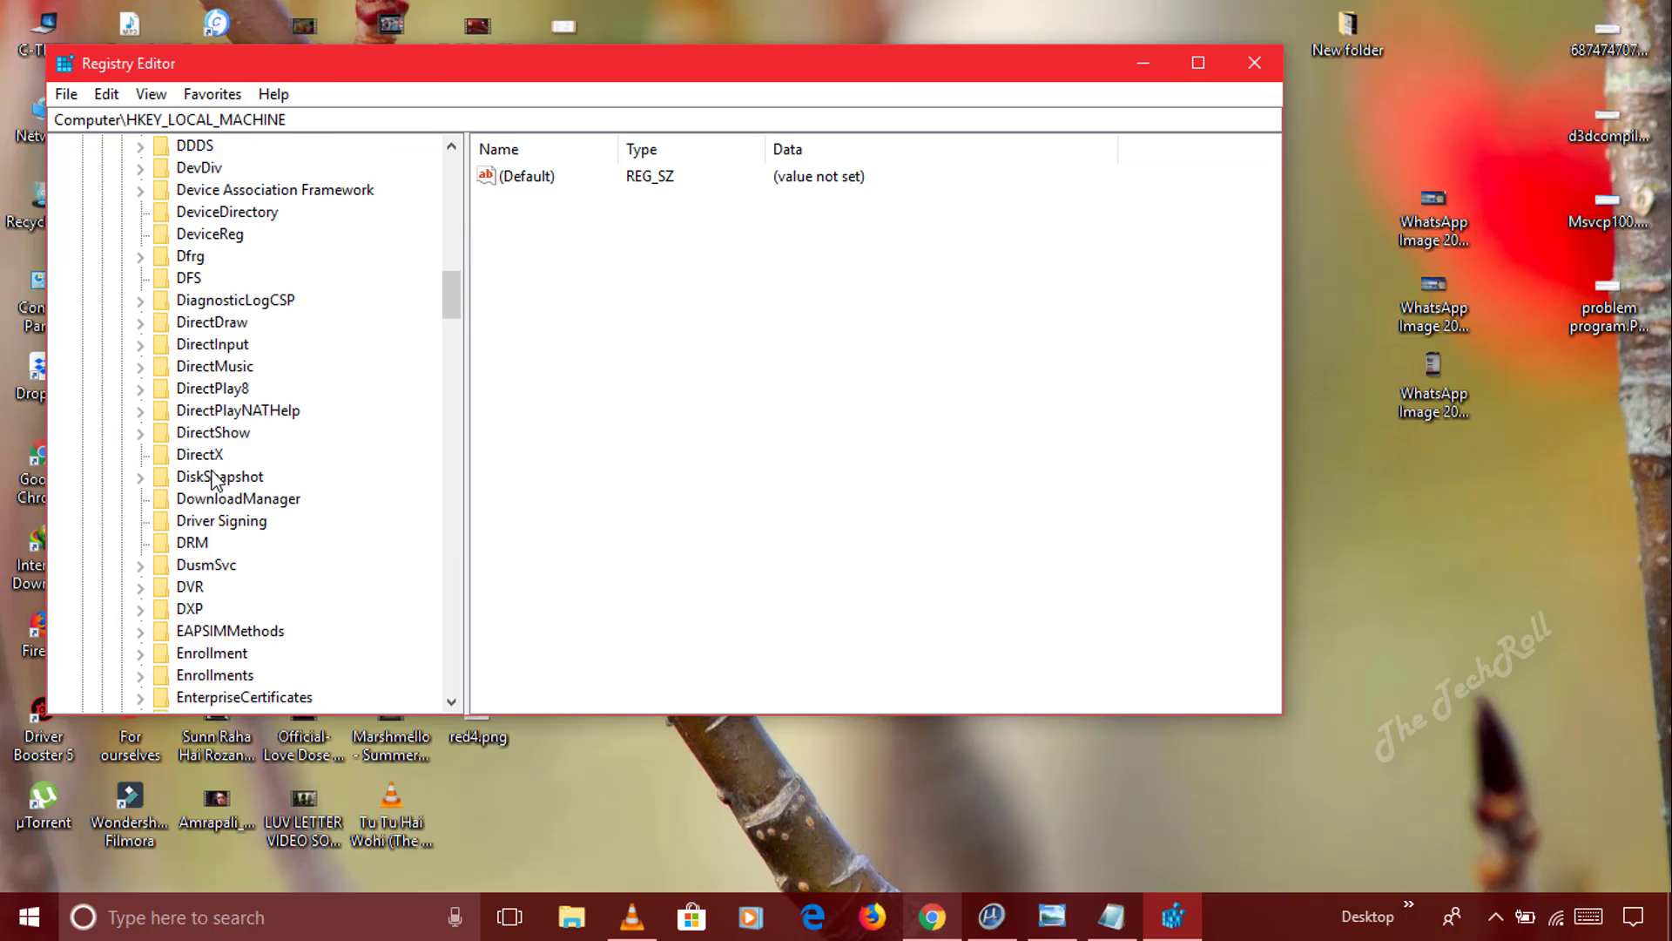
left_click(183, 462)
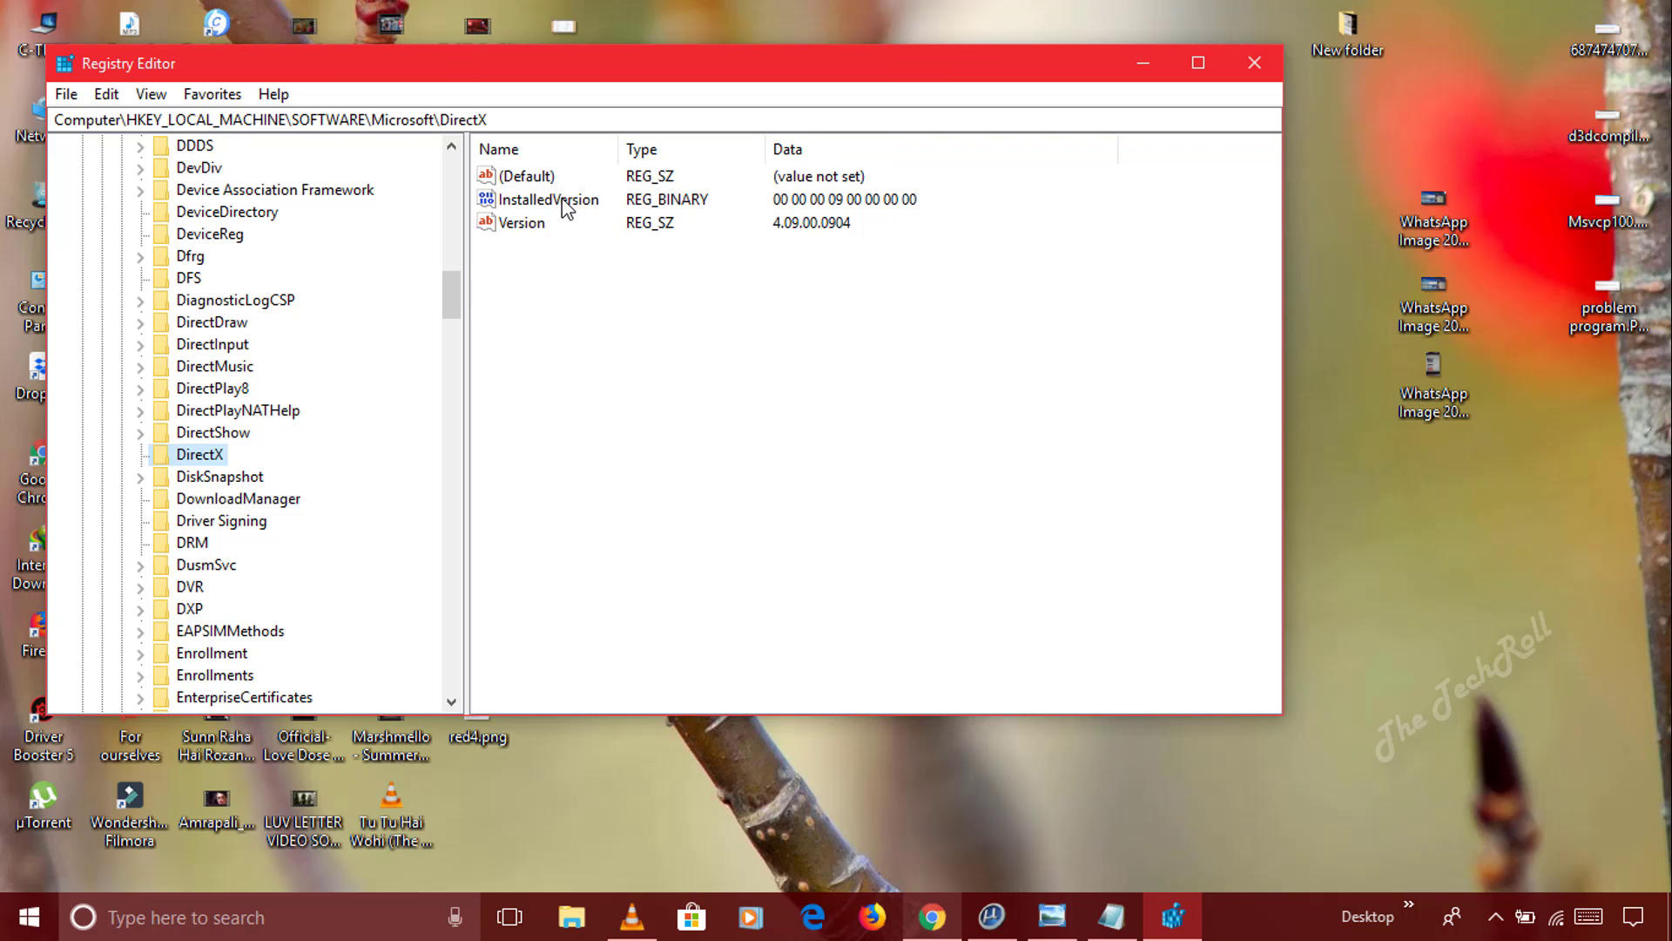
Put the Notepad notes with the target bytes on the right, beside Registry Editor.
left_click(1113, 919)
mouse_move(1180, 34)
left_mouse_down()
mouse_move(1420, 78)
mouse_move(1378, 65)
left_mouse_up()
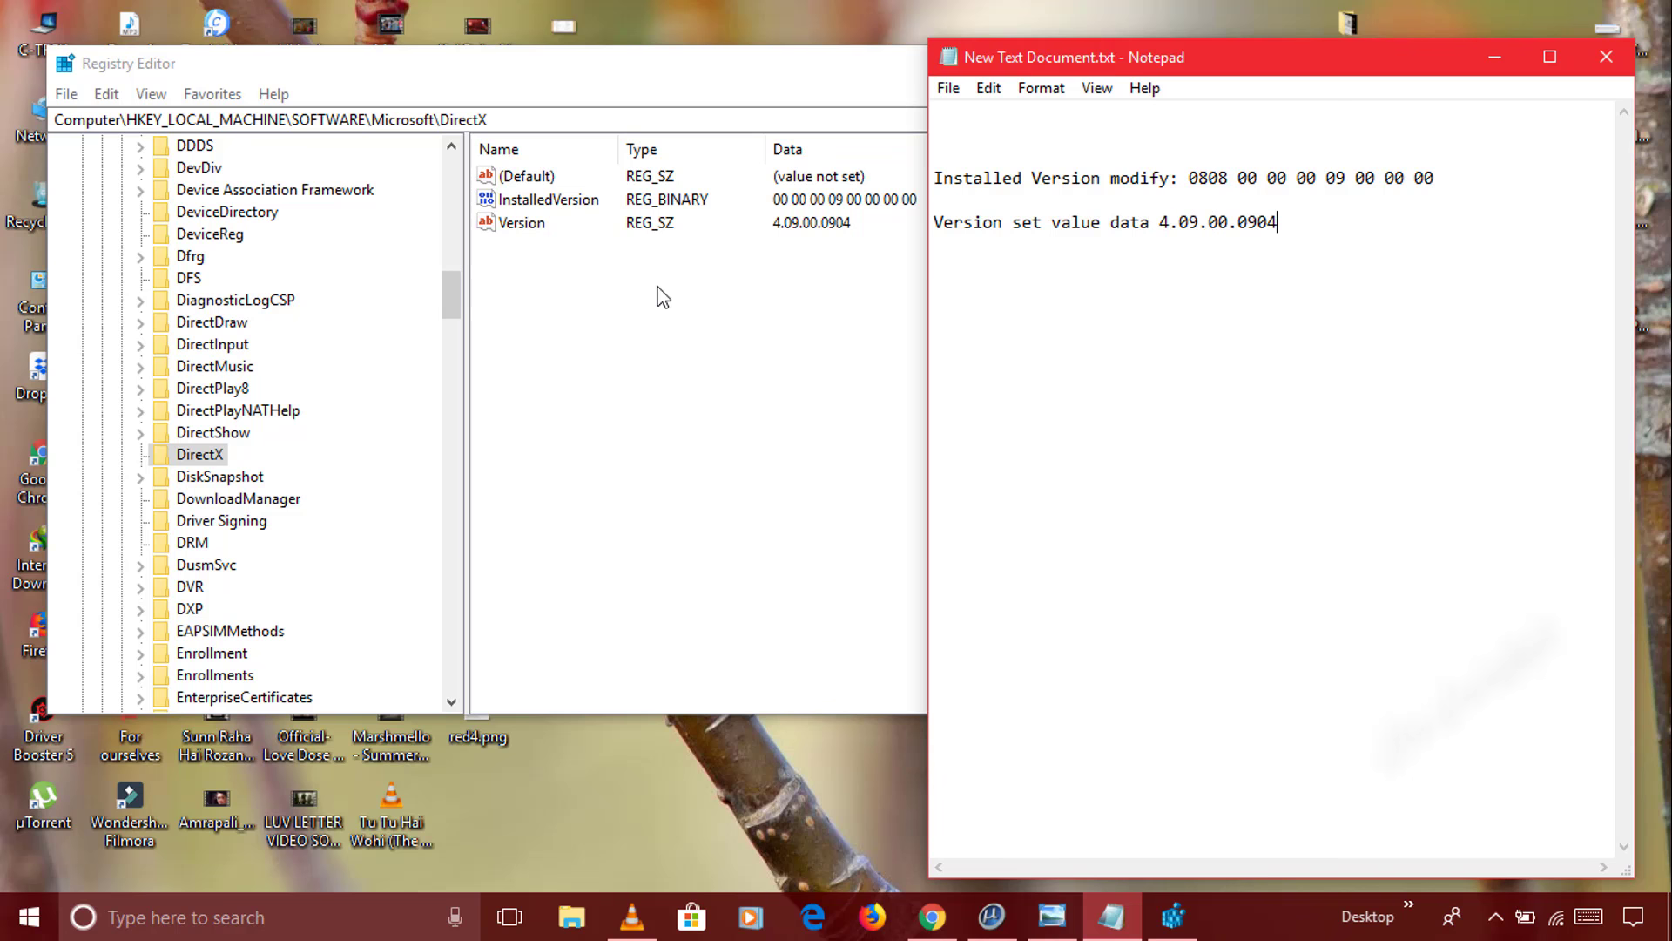
left_click(542, 202)
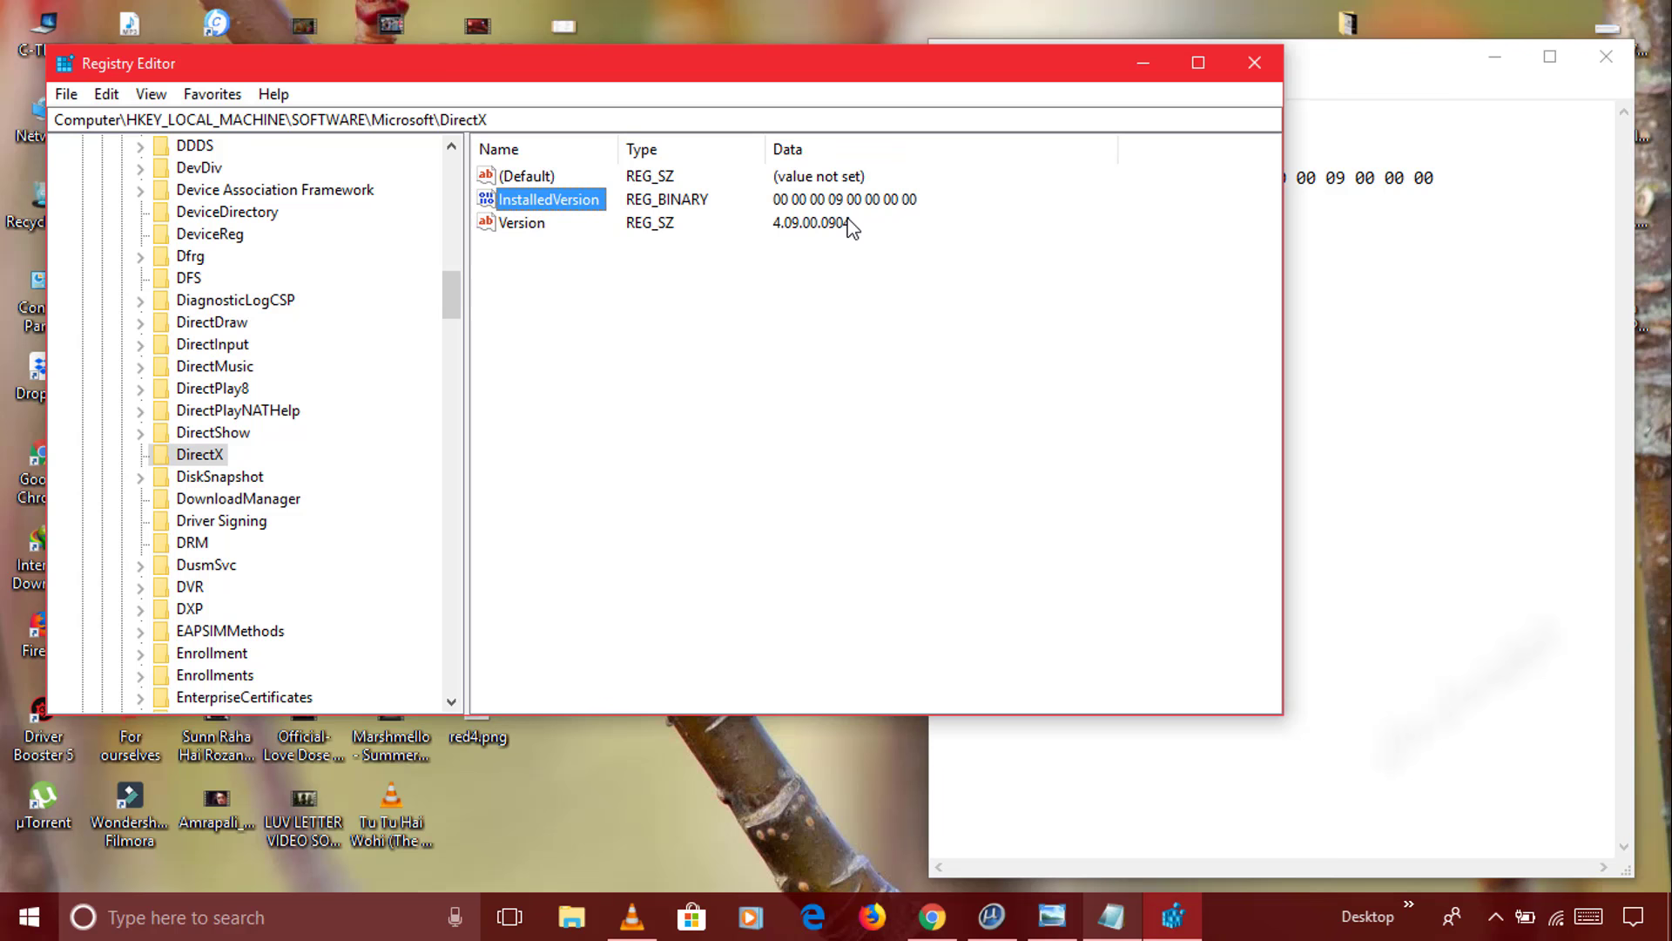
mouse_move(901, 71)
left_mouse_down()
mouse_move(791, 77)
mouse_move(803, 85)
left_mouse_up()
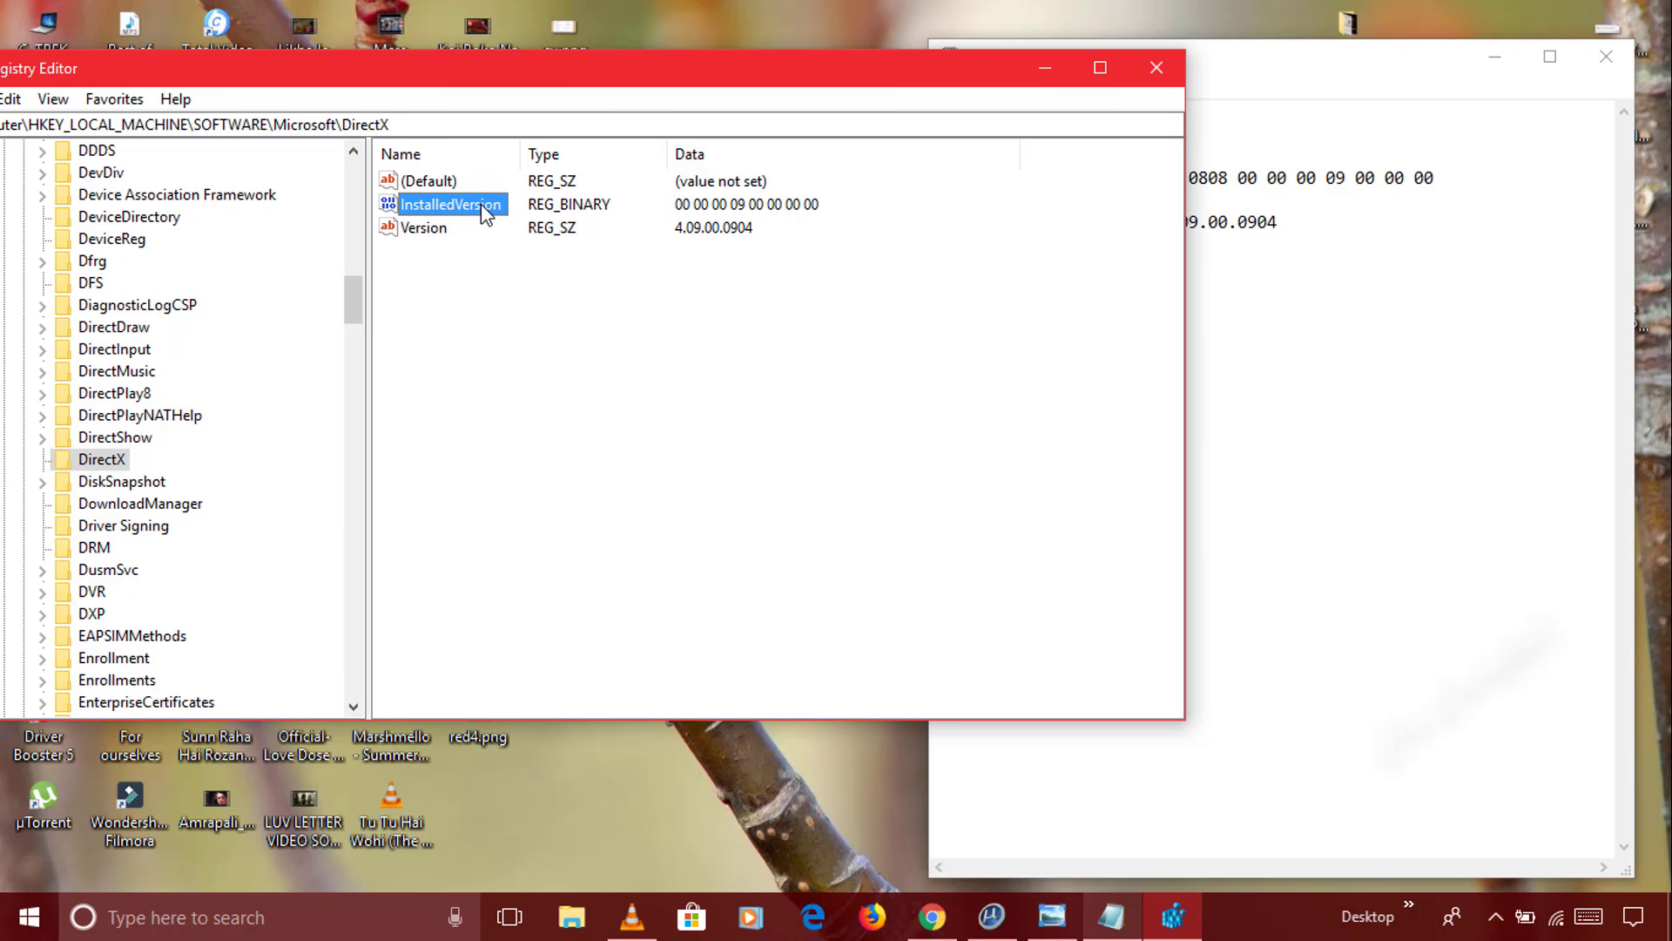
right_click(485, 211)
left_click(507, 222)
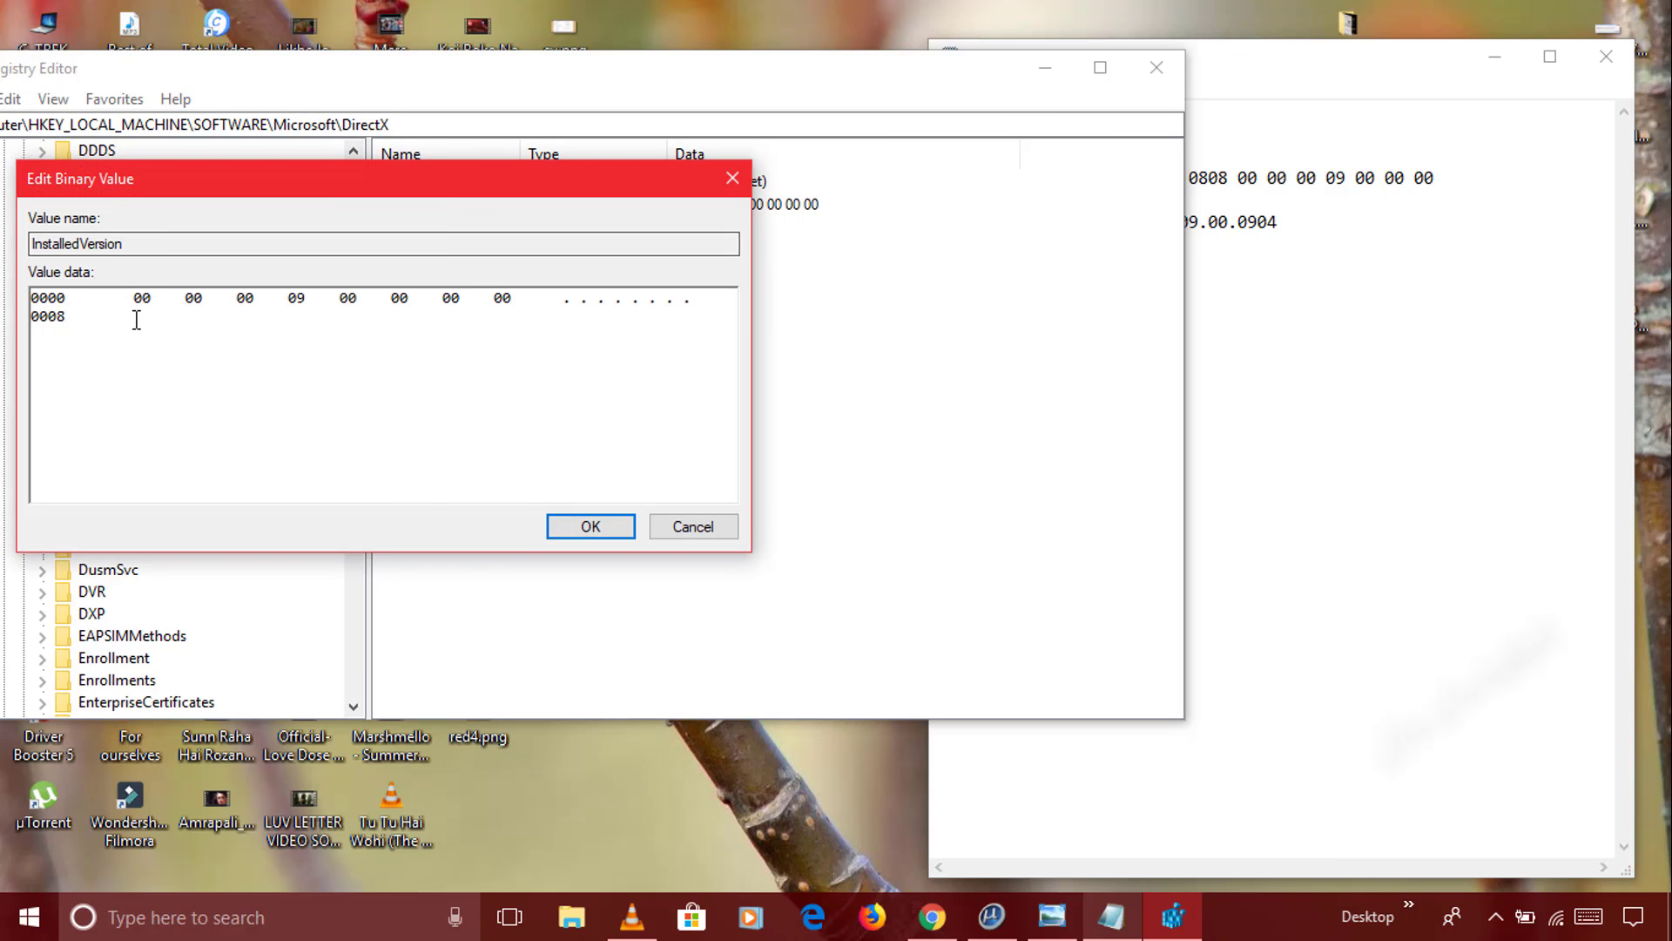
key("BackSpace")
key("BackSpace")
key("BackSpace")
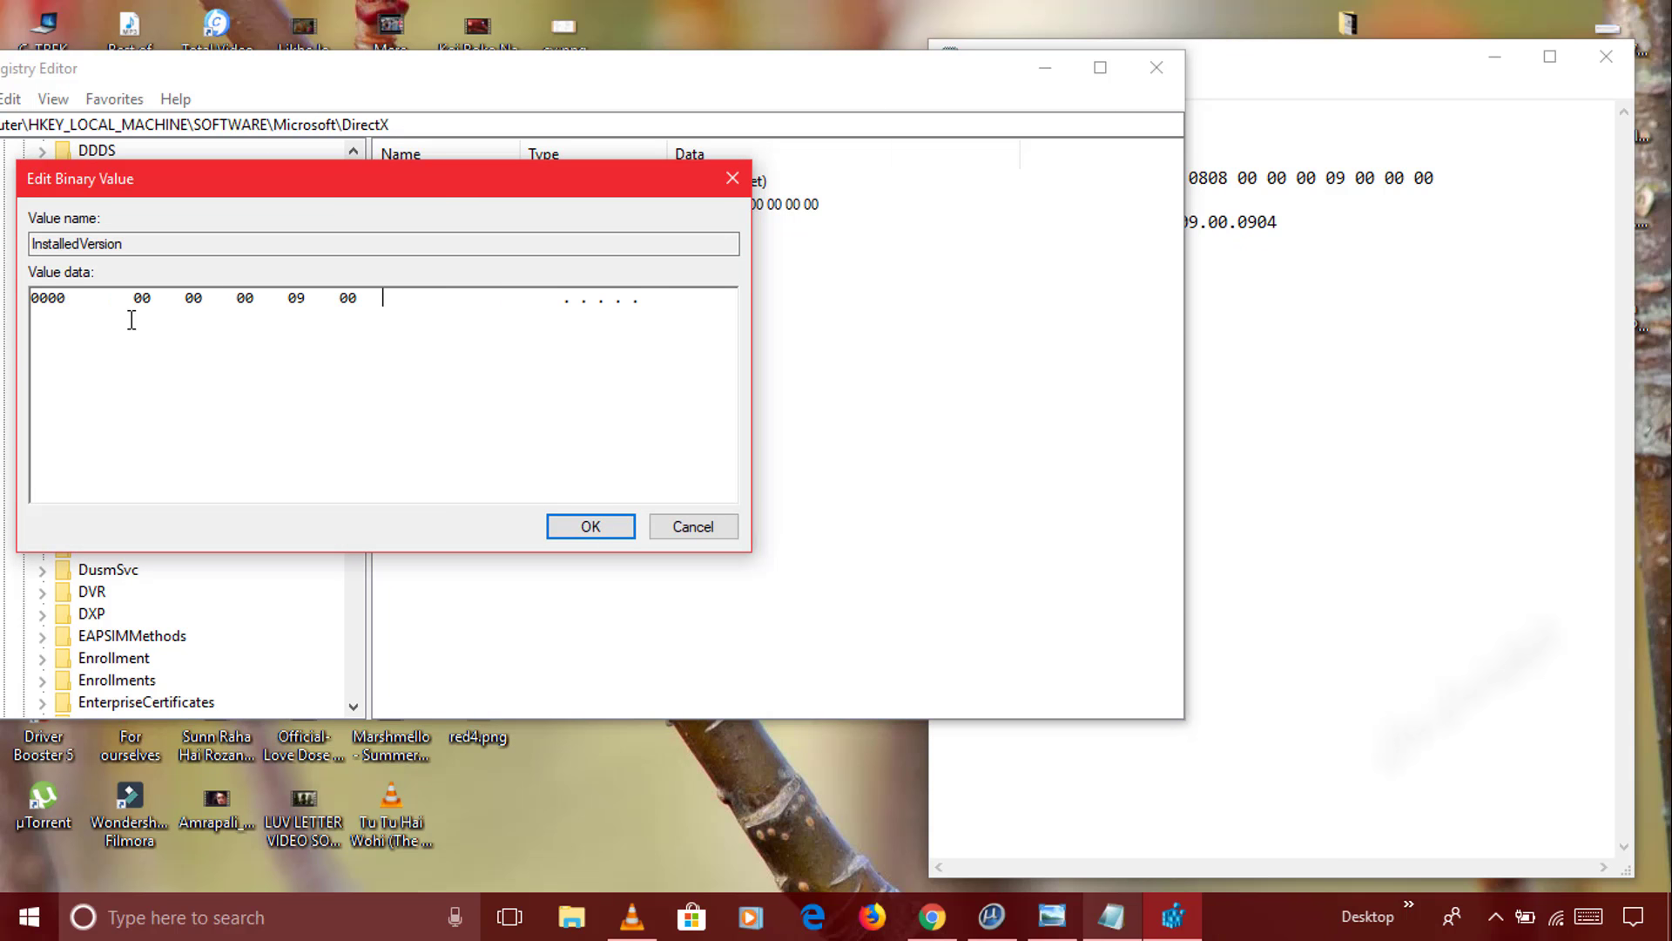
key("BackSpace")
key("BackSpace")
key("BackSpace")
left_click(1333, 61)
left_click(180, 303)
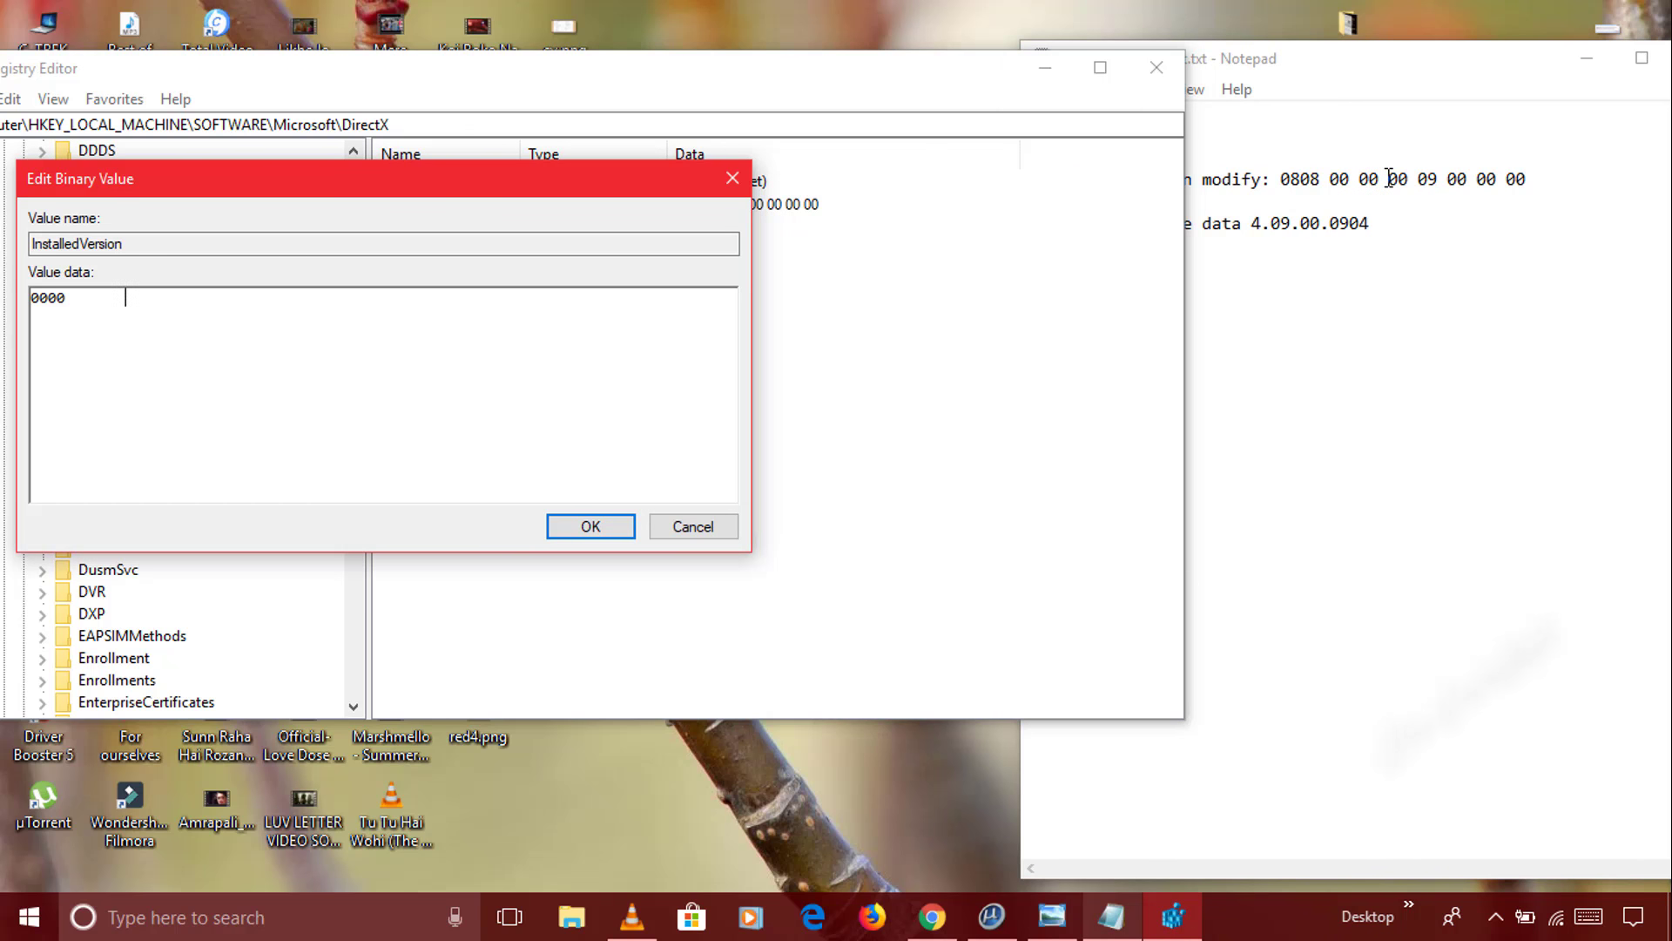
type("00 ")
type("00 ")
type("00 ")
type("00 ")
type("00 09 ")
type("00")
type("0000")
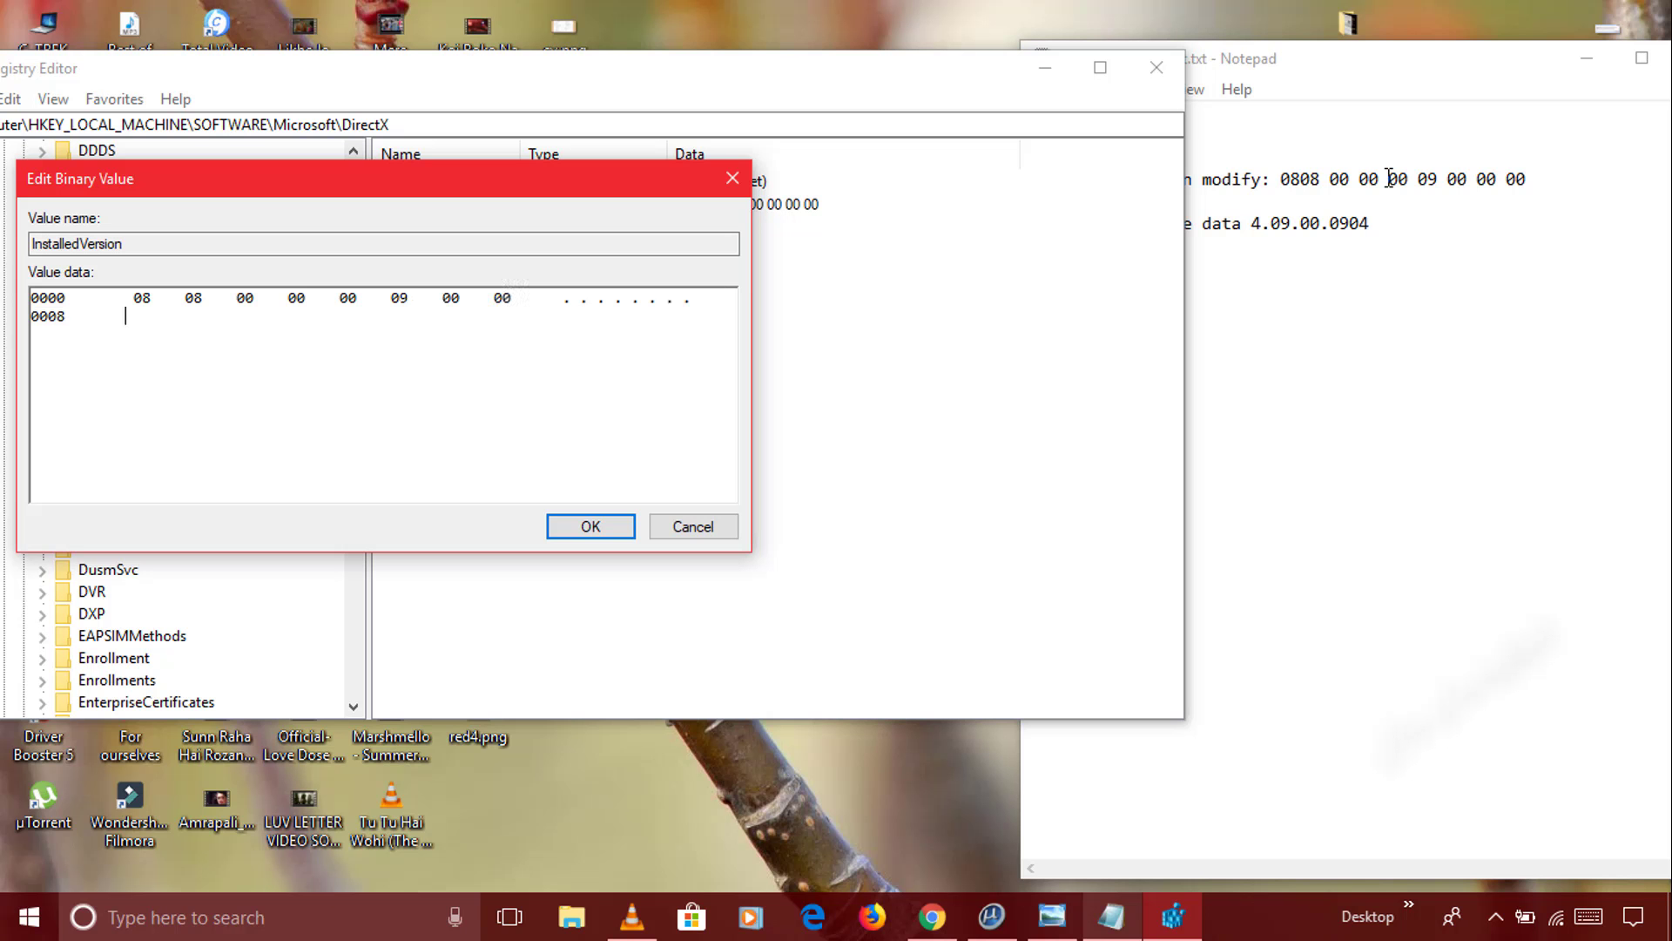
type("00 .")
left_click(594, 526)
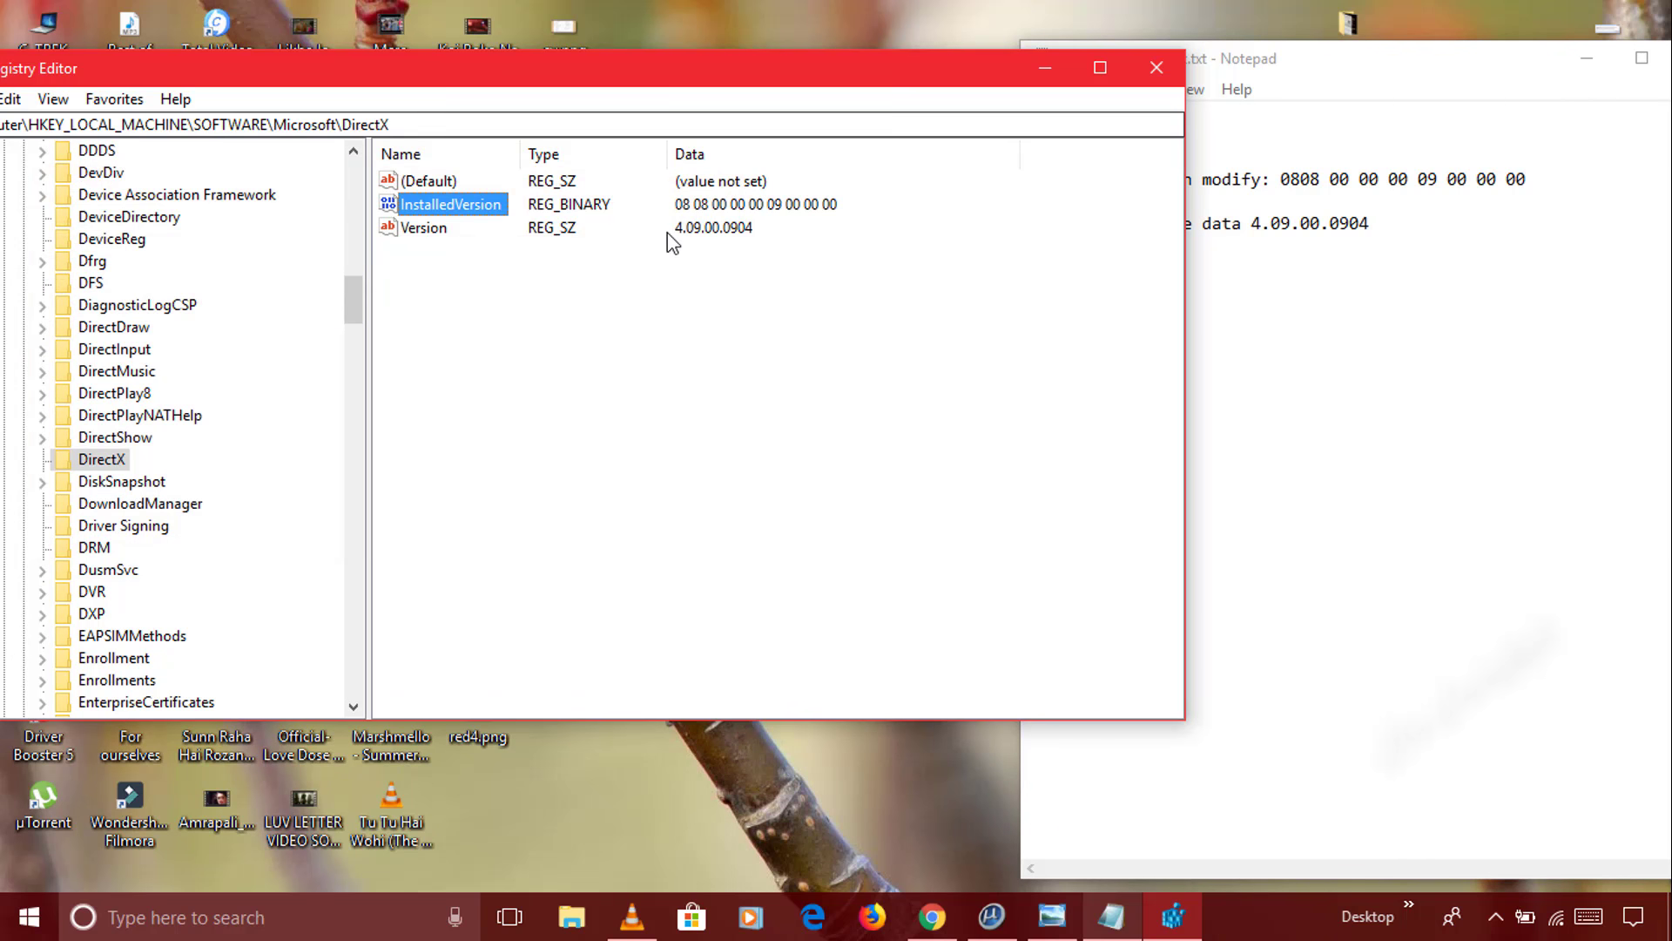
left_click(474, 237)
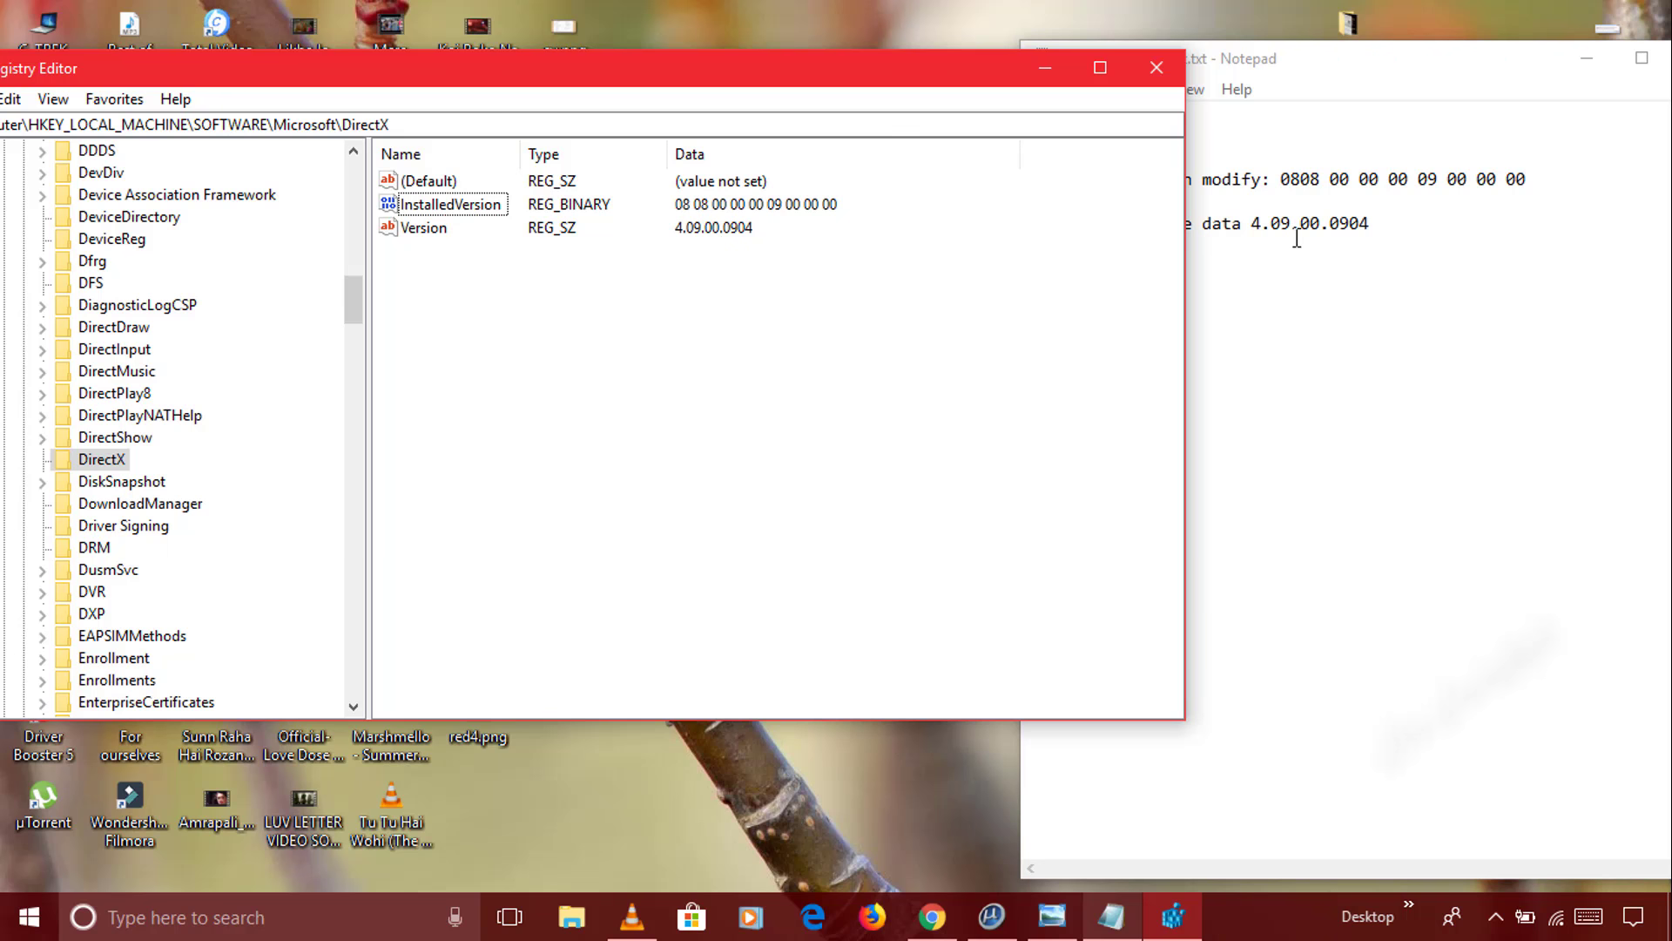
left_click(1260, 230)
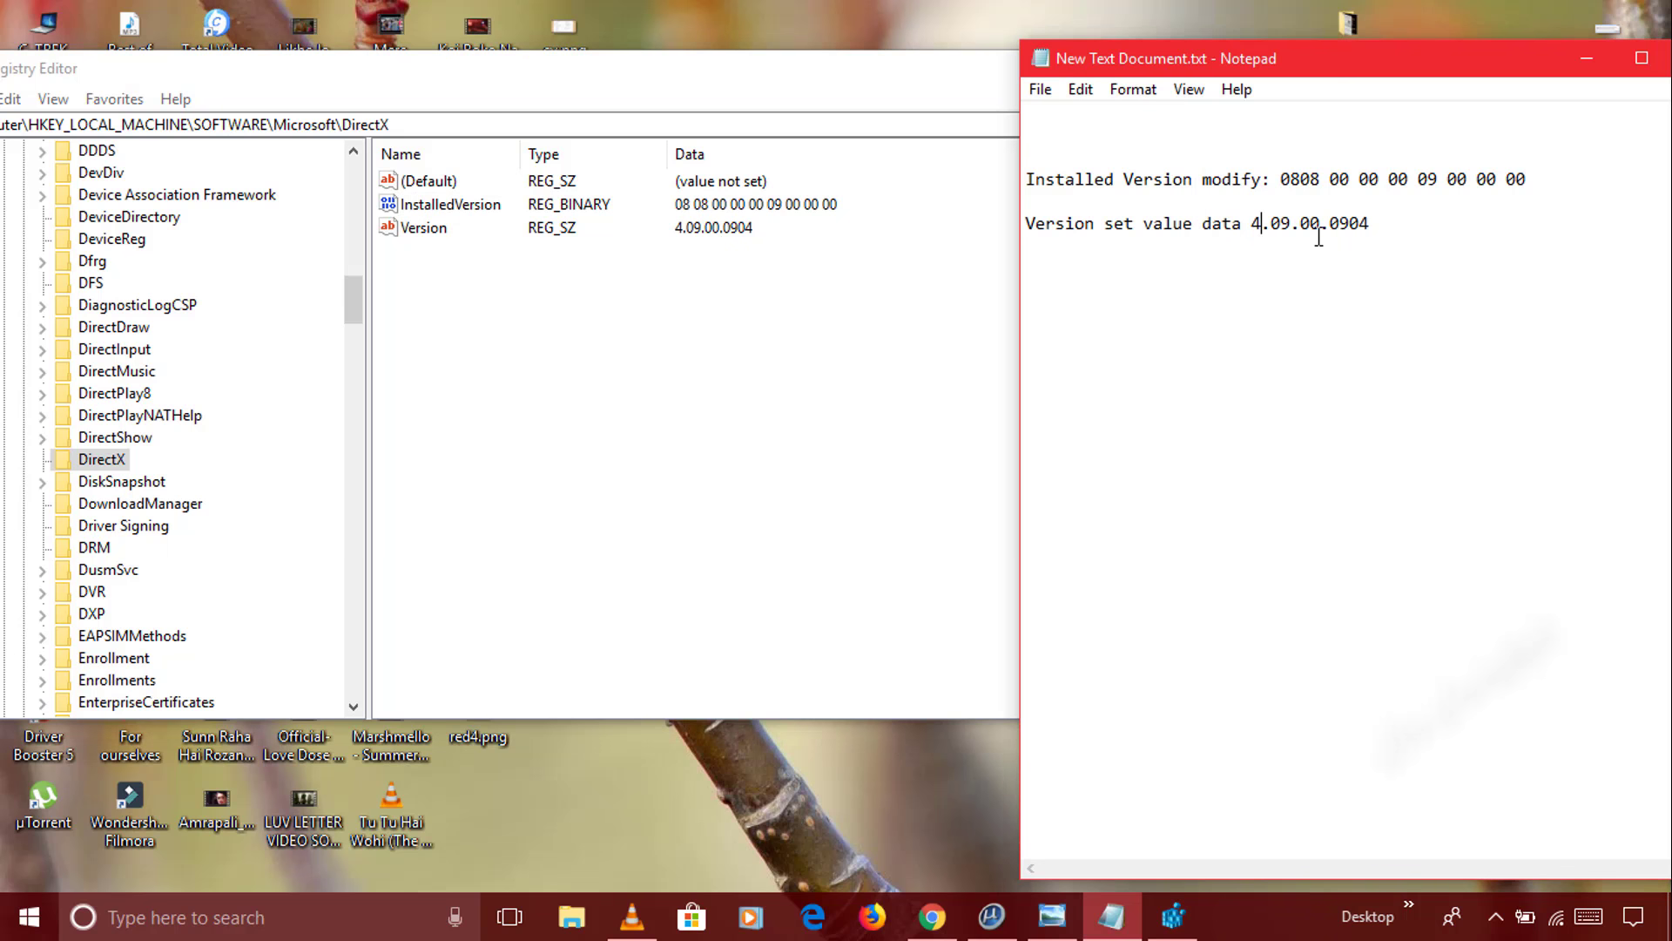
left_click(540, 205)
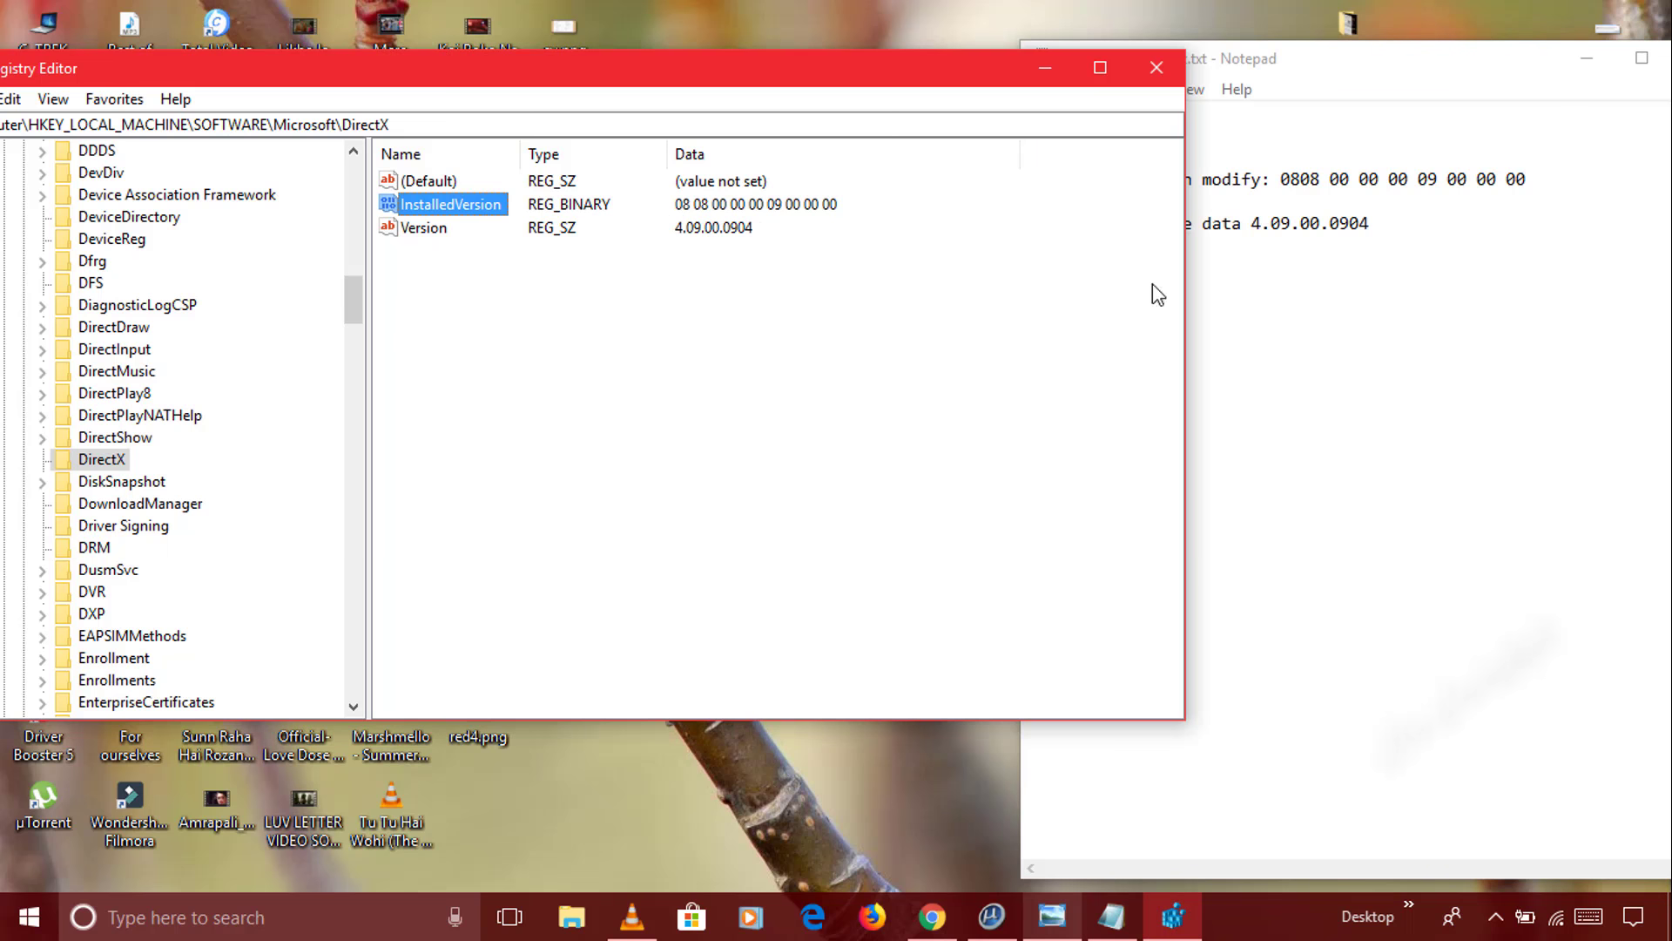
left_click_drag(352, 302, 351, 240)
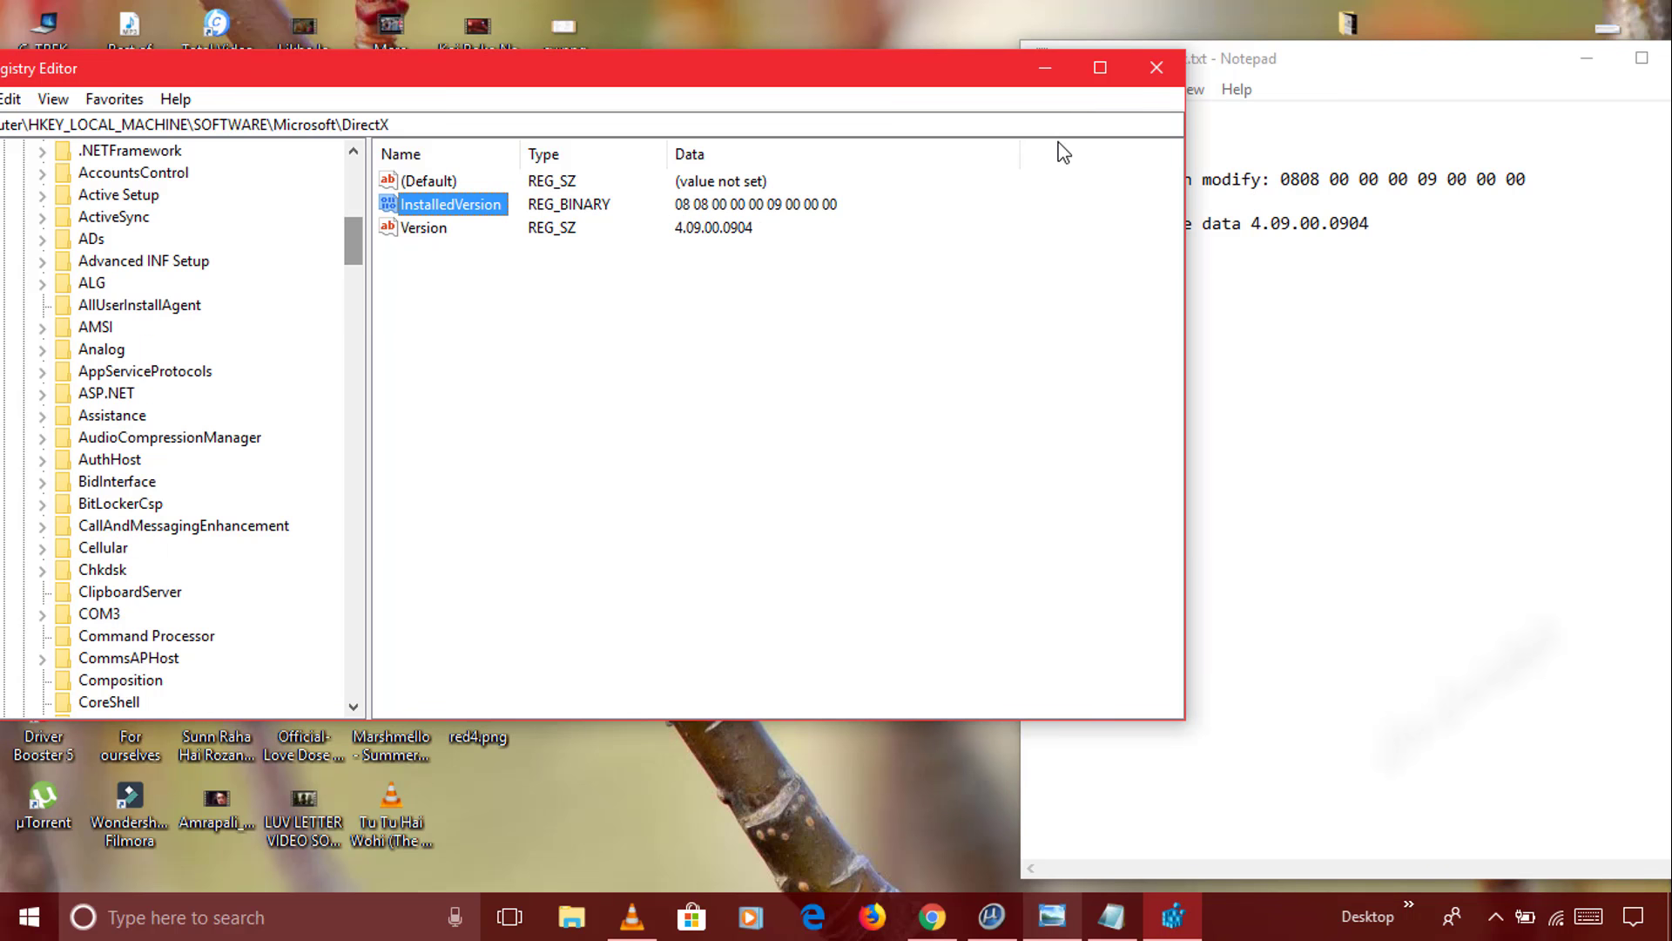
Close Registry Editor, then save and close the Notepad notes file.
left_click(1156, 68)
left_click_drag(1474, 61, 1084, 34)
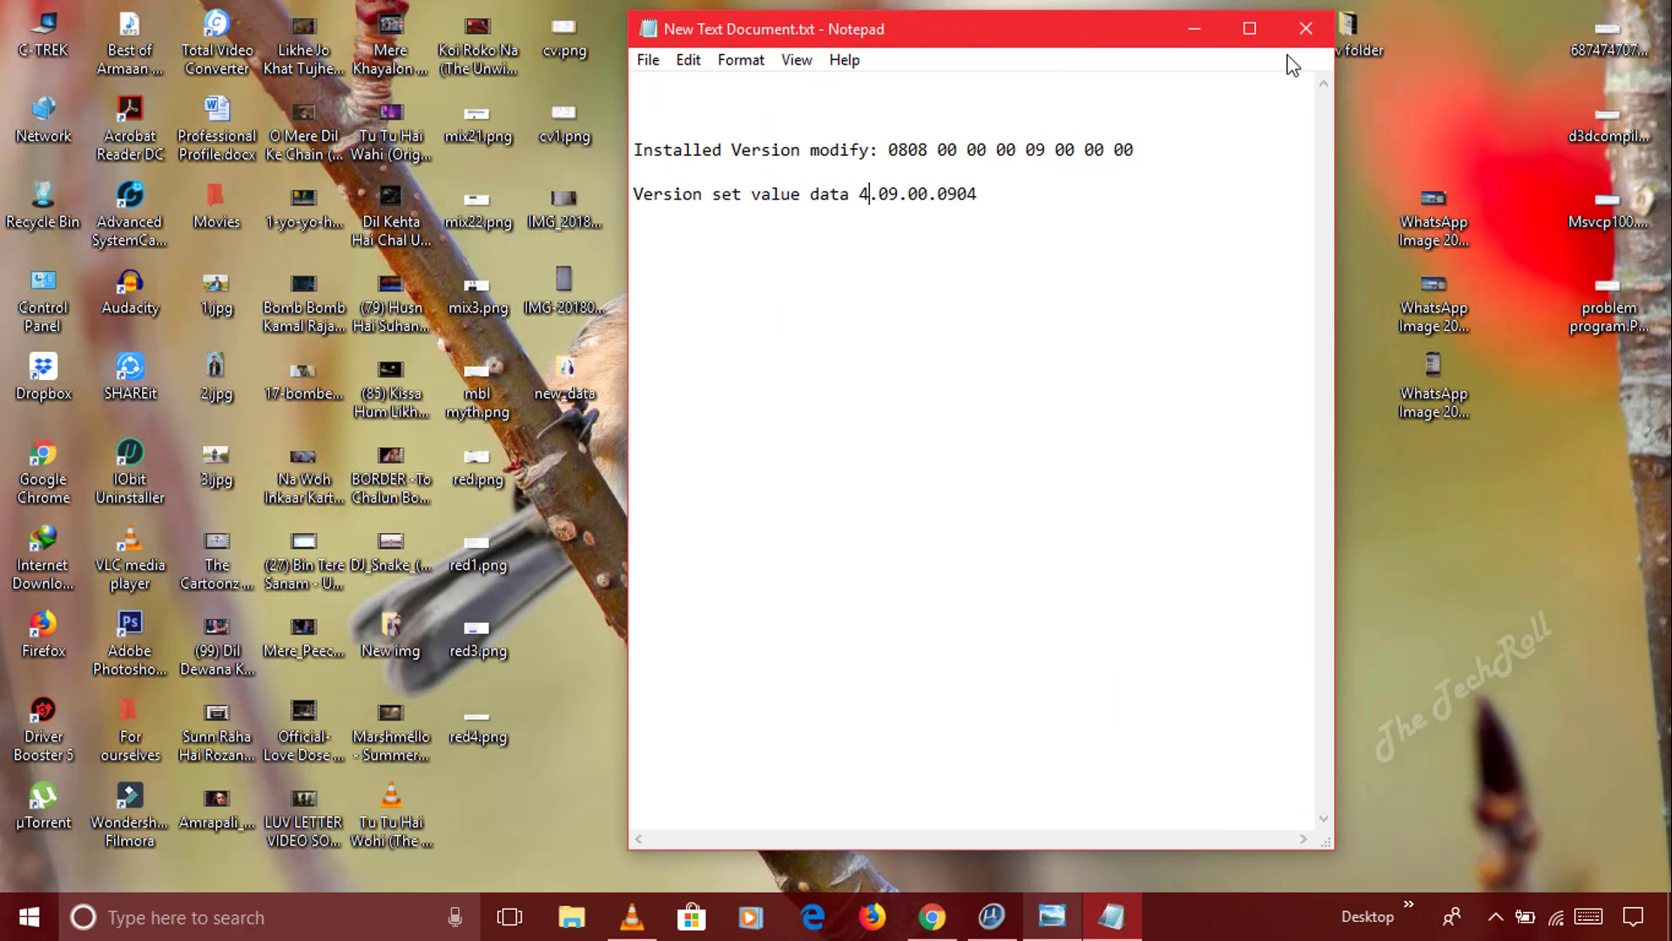
left_click(1310, 28)
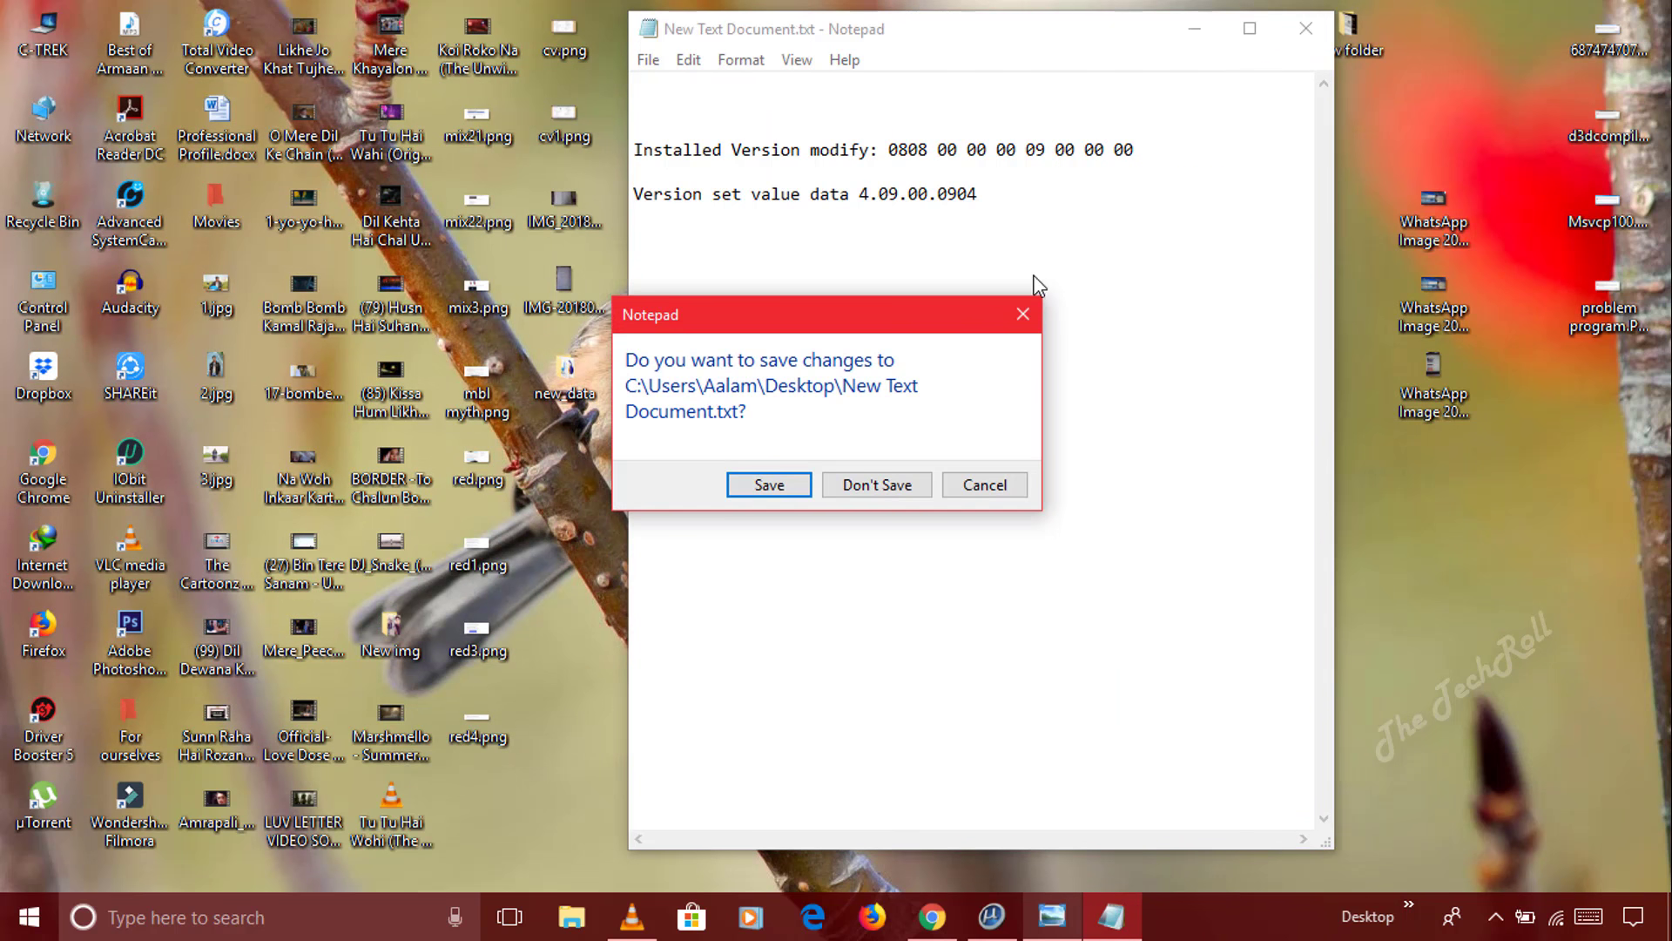
left_click(762, 485)
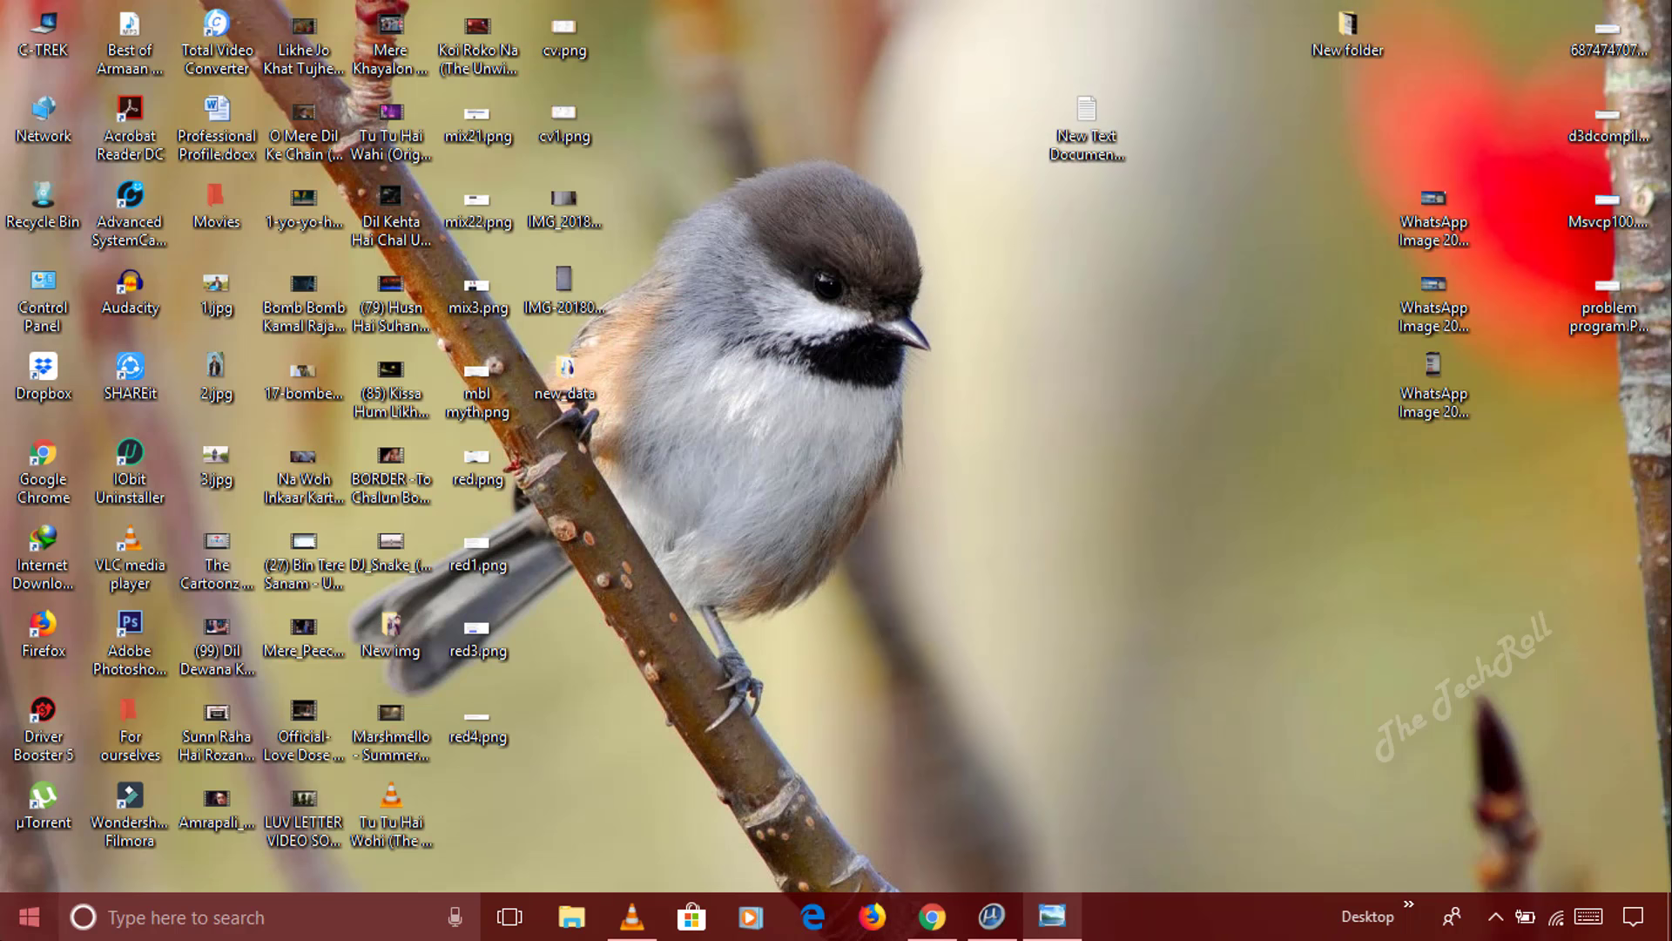
Open the Start menu power options, then dismiss them to return to the desktop.
left_click(29, 917)
left_click(28, 862)
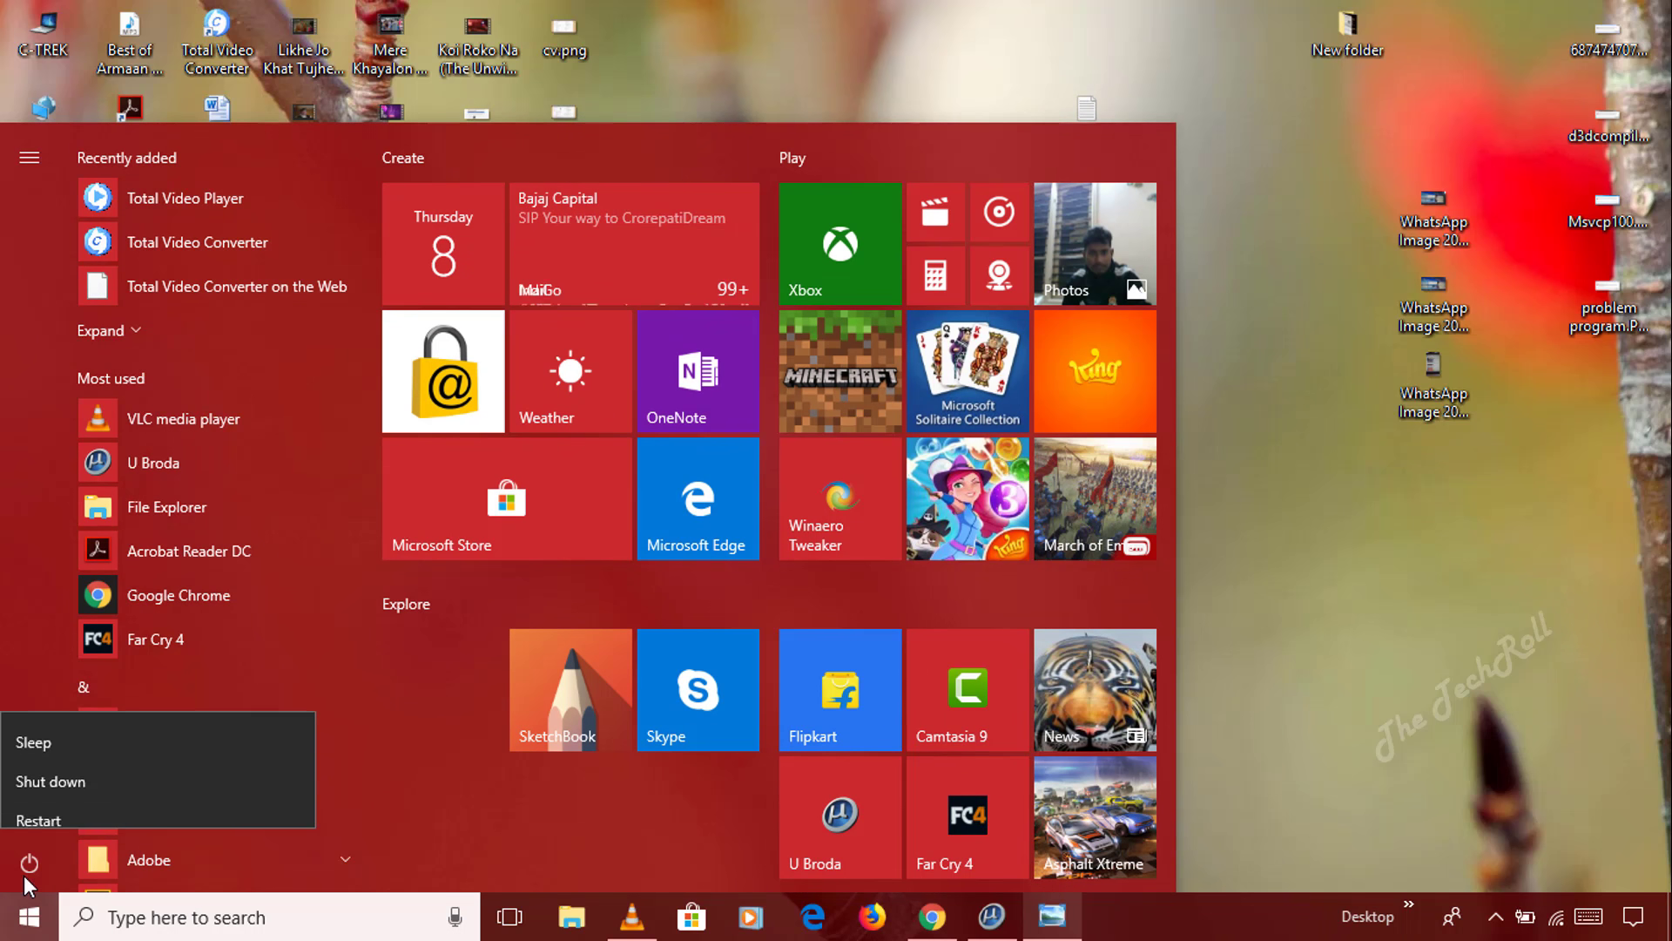
left_click(1328, 534)
left_click(1262, 253)
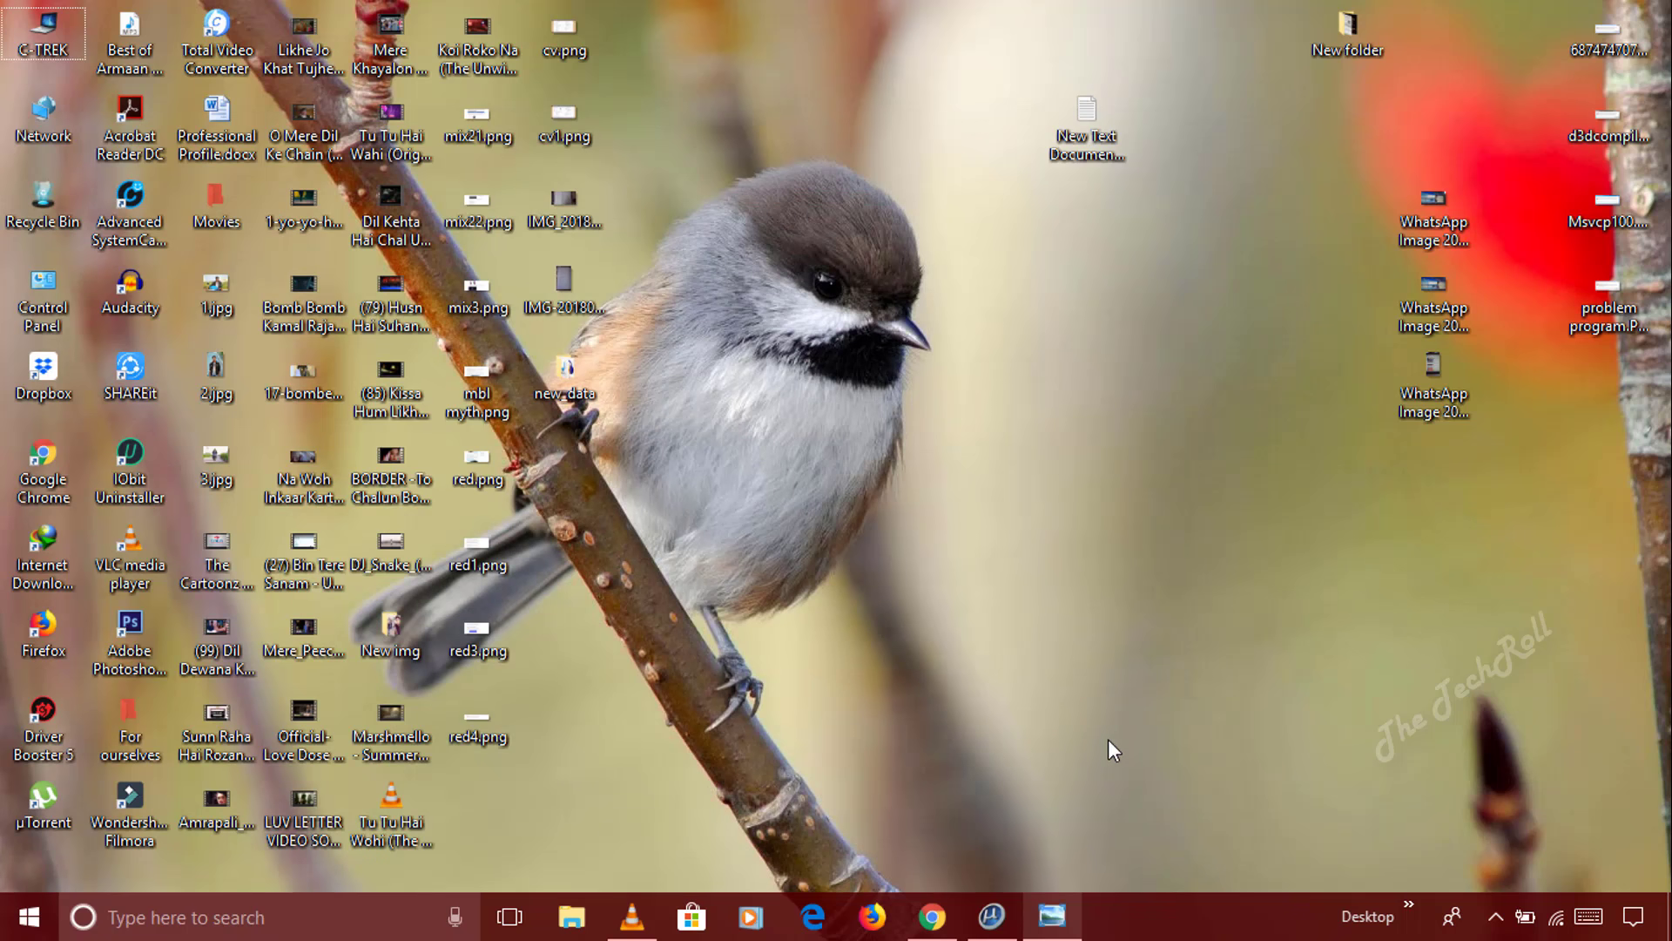
Restore 'problem program.PNG' showing the DirectX Setup internal error in Photo Viewer.
left_click(1052, 925)
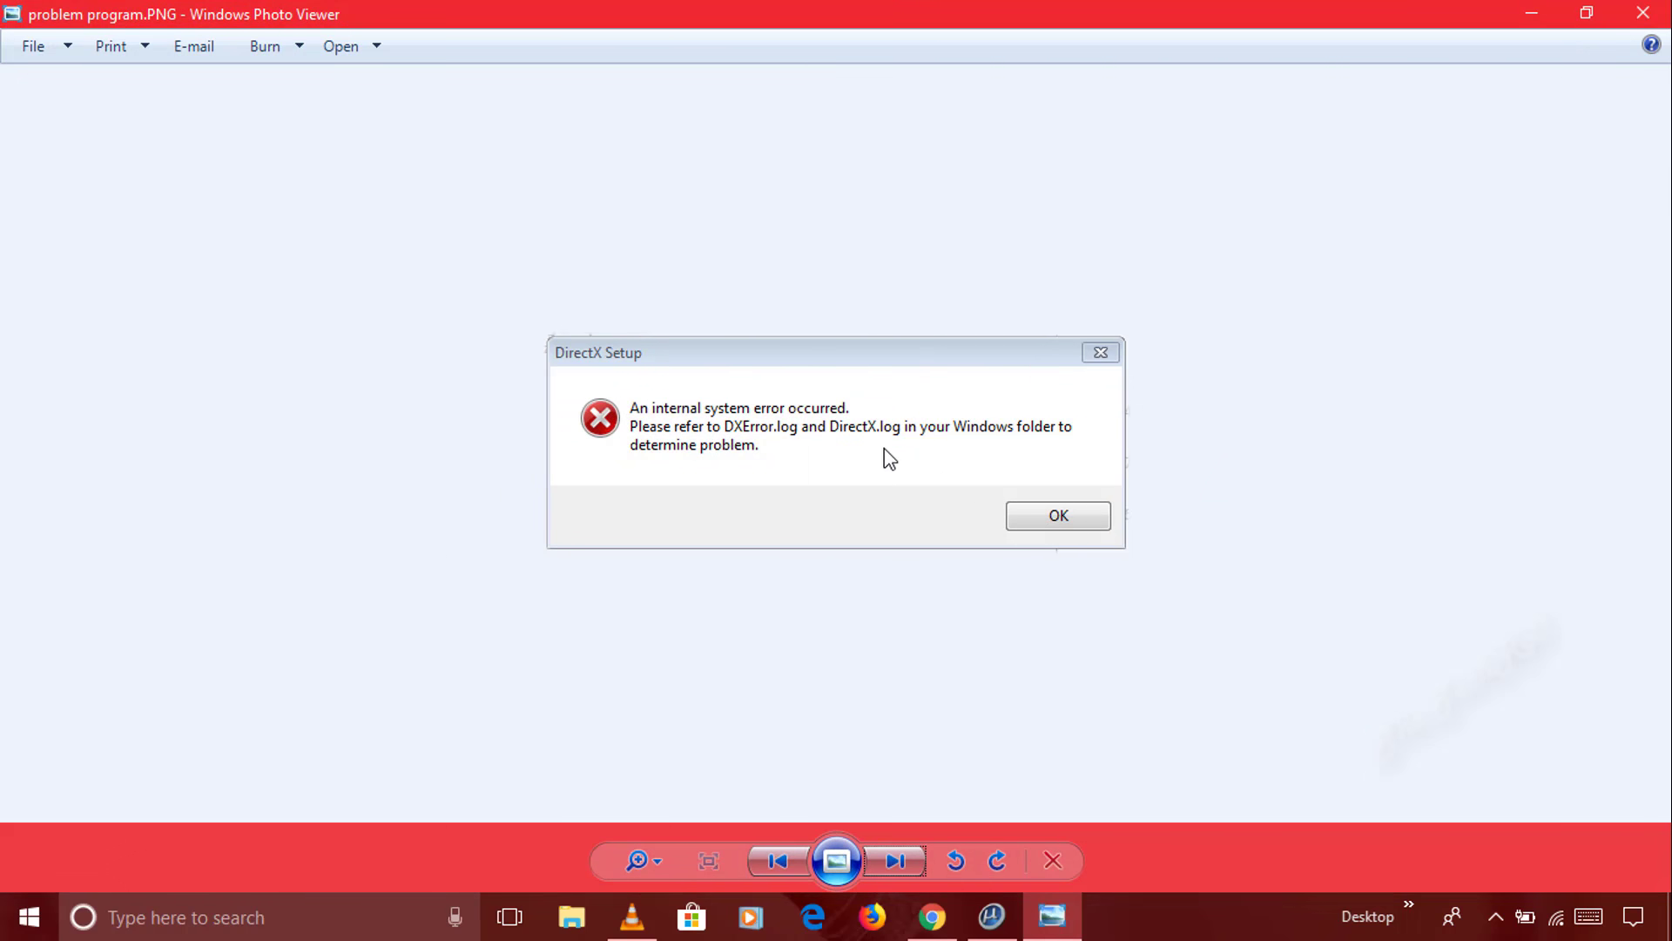